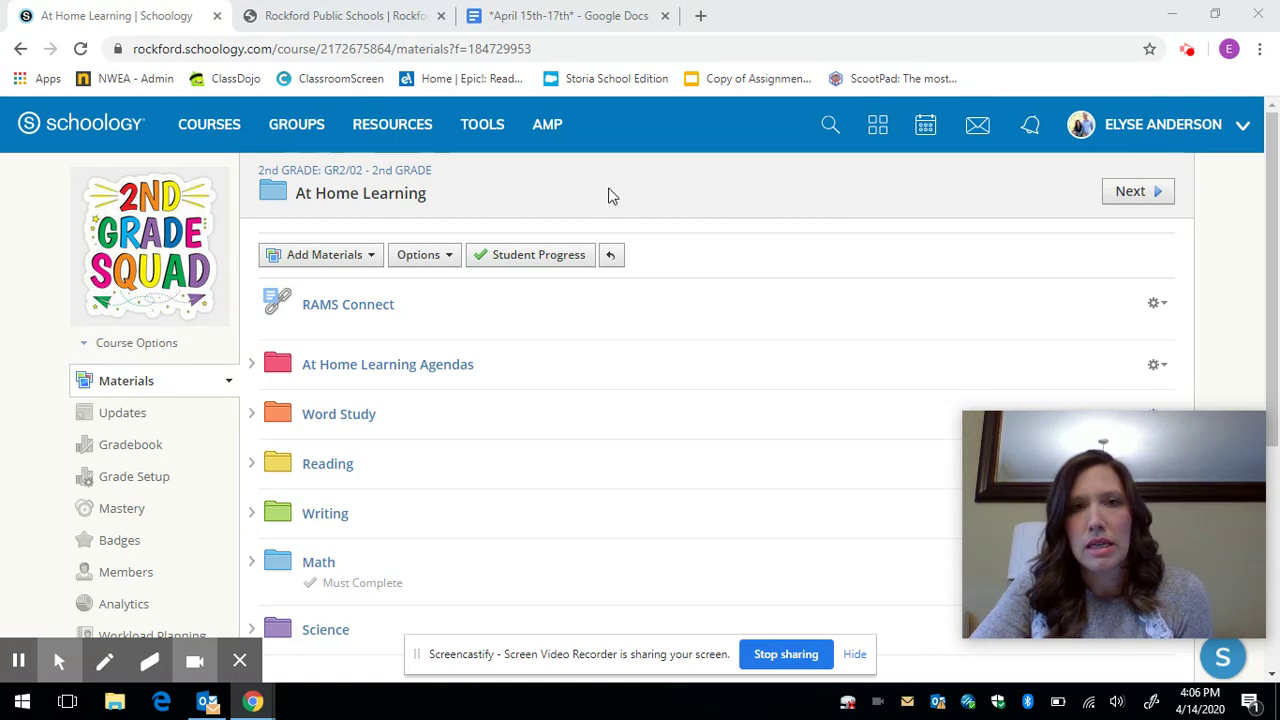
- Switch to the Rockford Public Schools website and open its Rams Connect page to find the elementary lessons
left_click(270, 8)
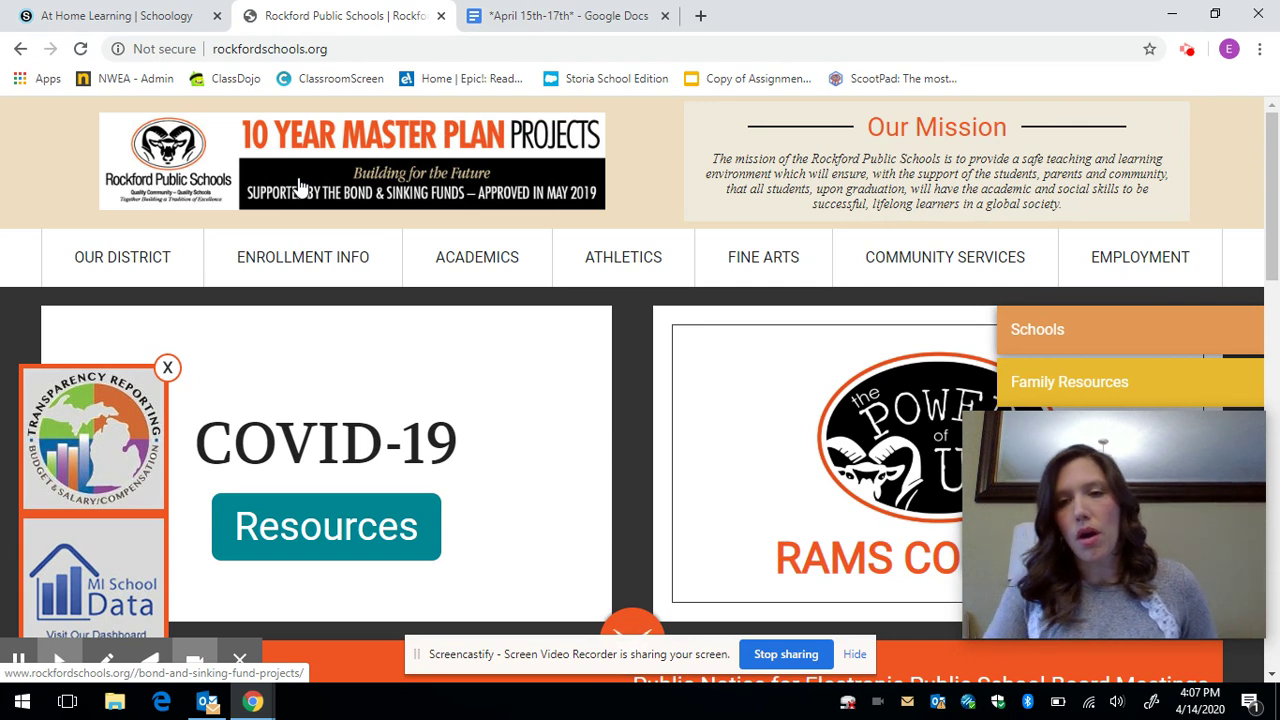
left_click(819, 490)
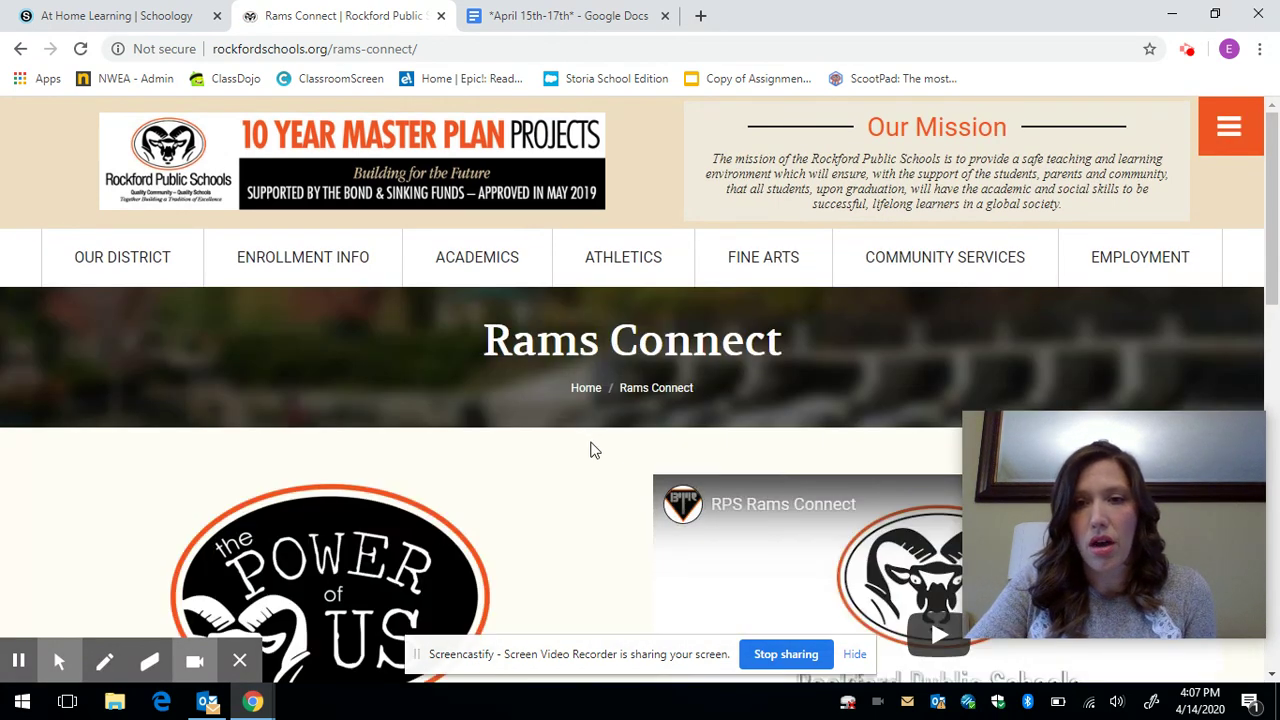
scroll(577, 447, "down", 5)
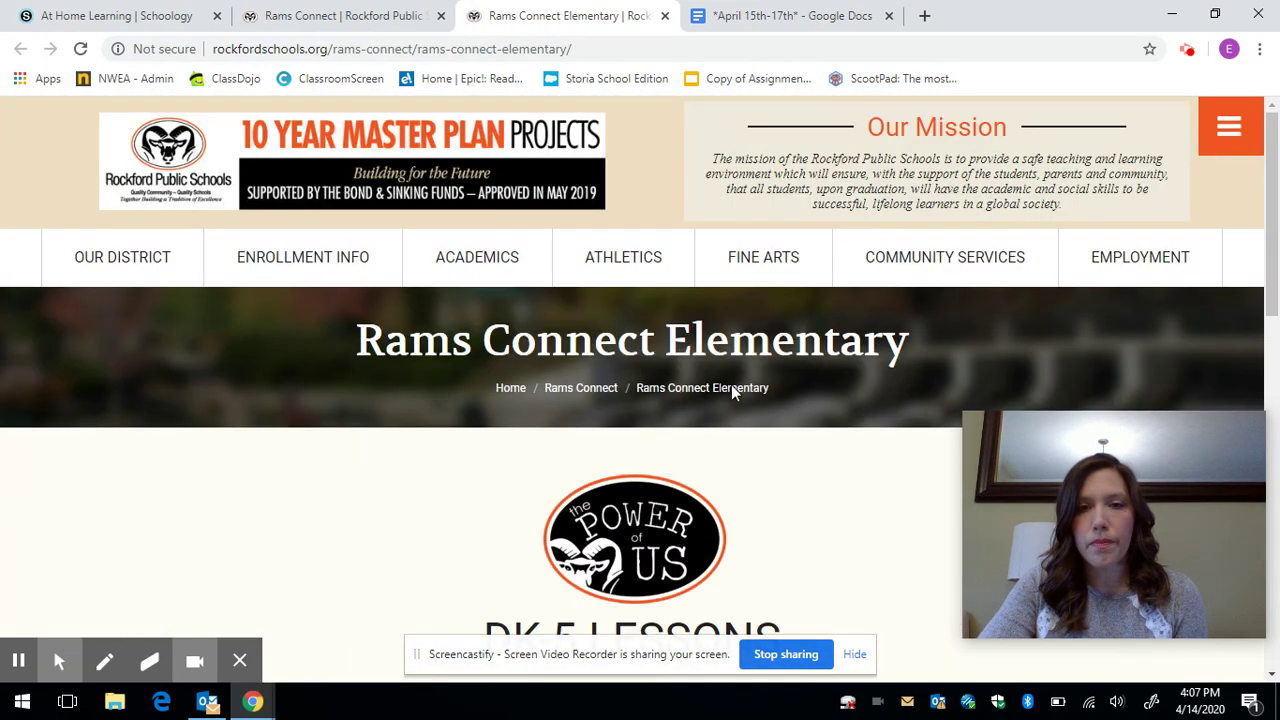
- Open the Grade 2 lesson plan document from the Rams Connect Elementary page and look through its weekly lesson tables
scroll(711, 374, "down", 6)
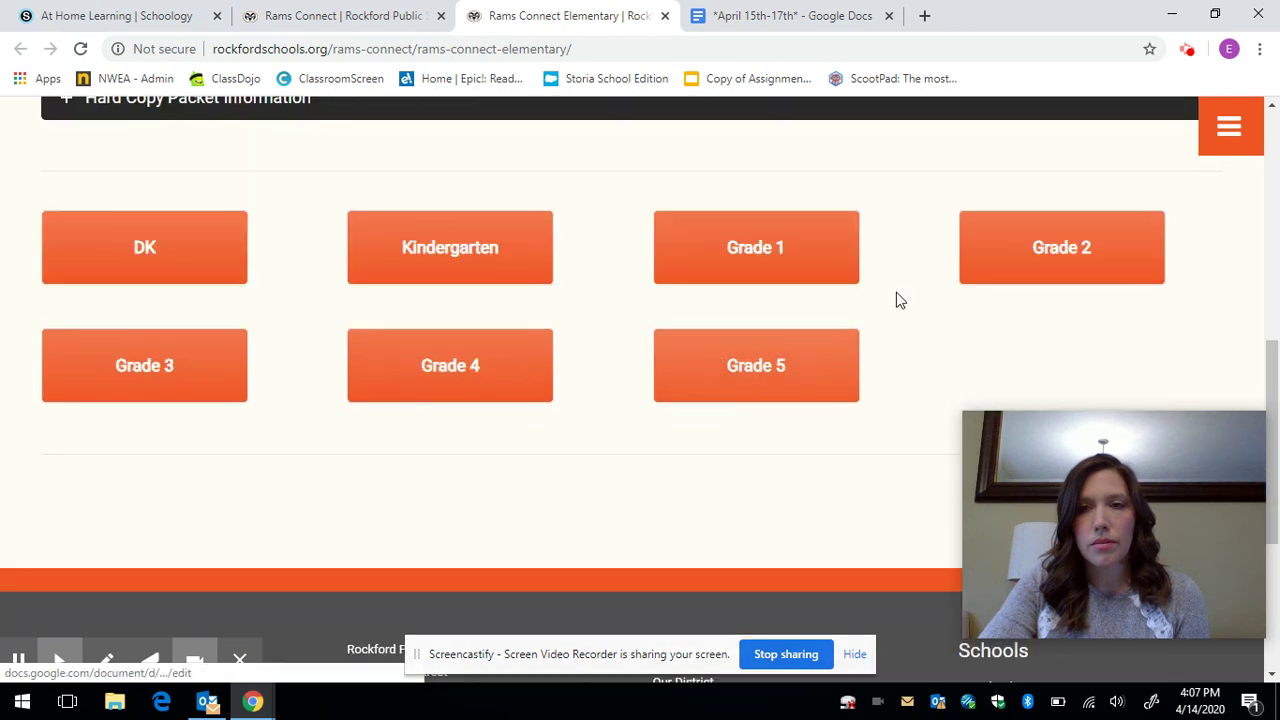
left_click(1055, 244)
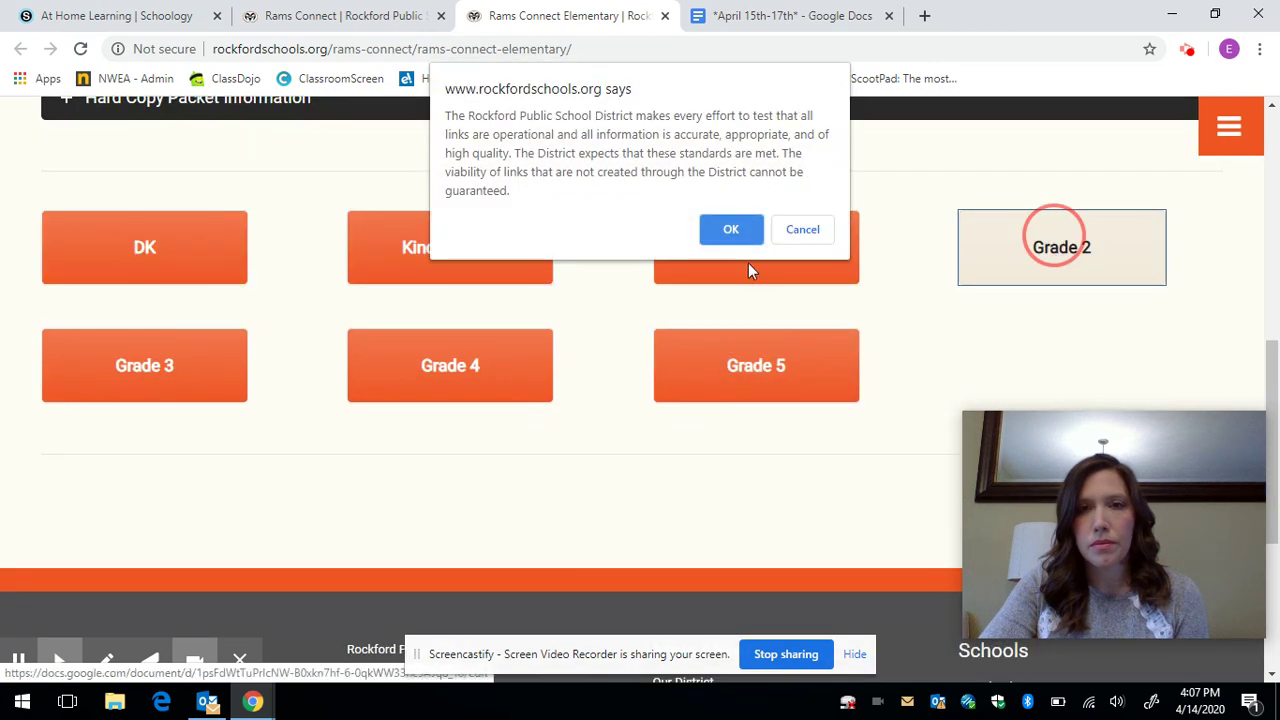
left_click(734, 233)
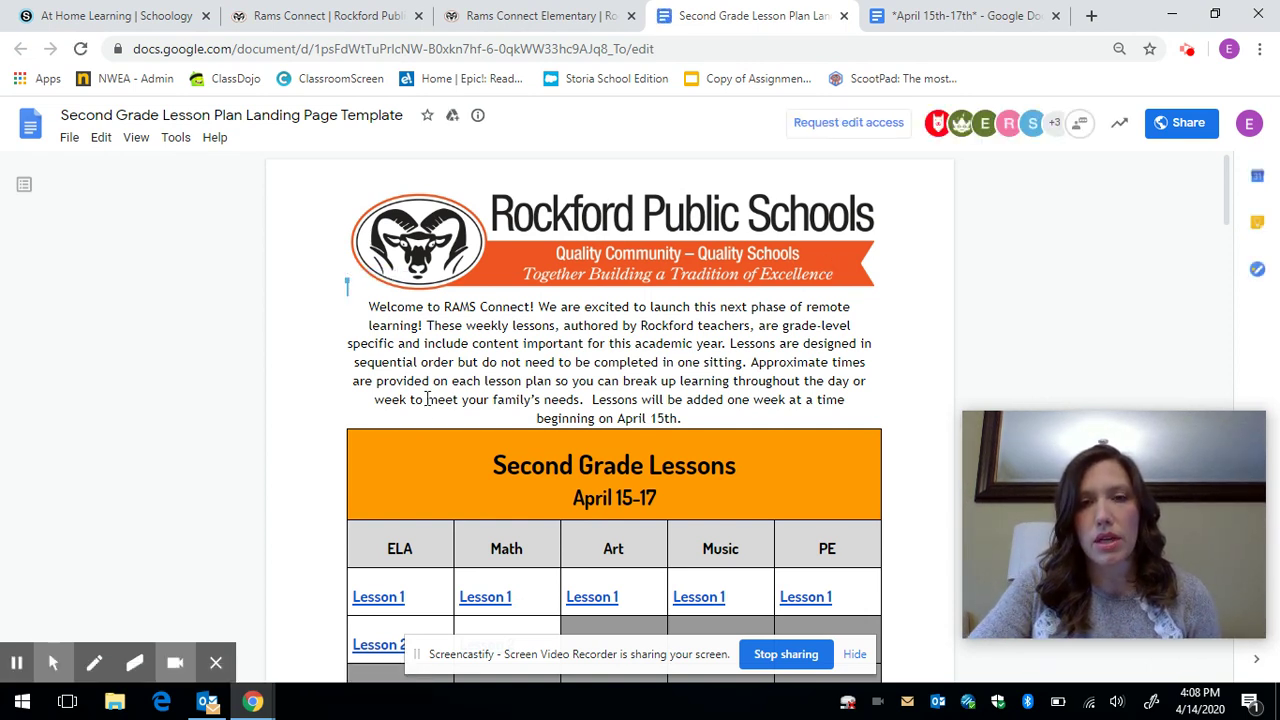
scroll(618, 450, "down", 3)
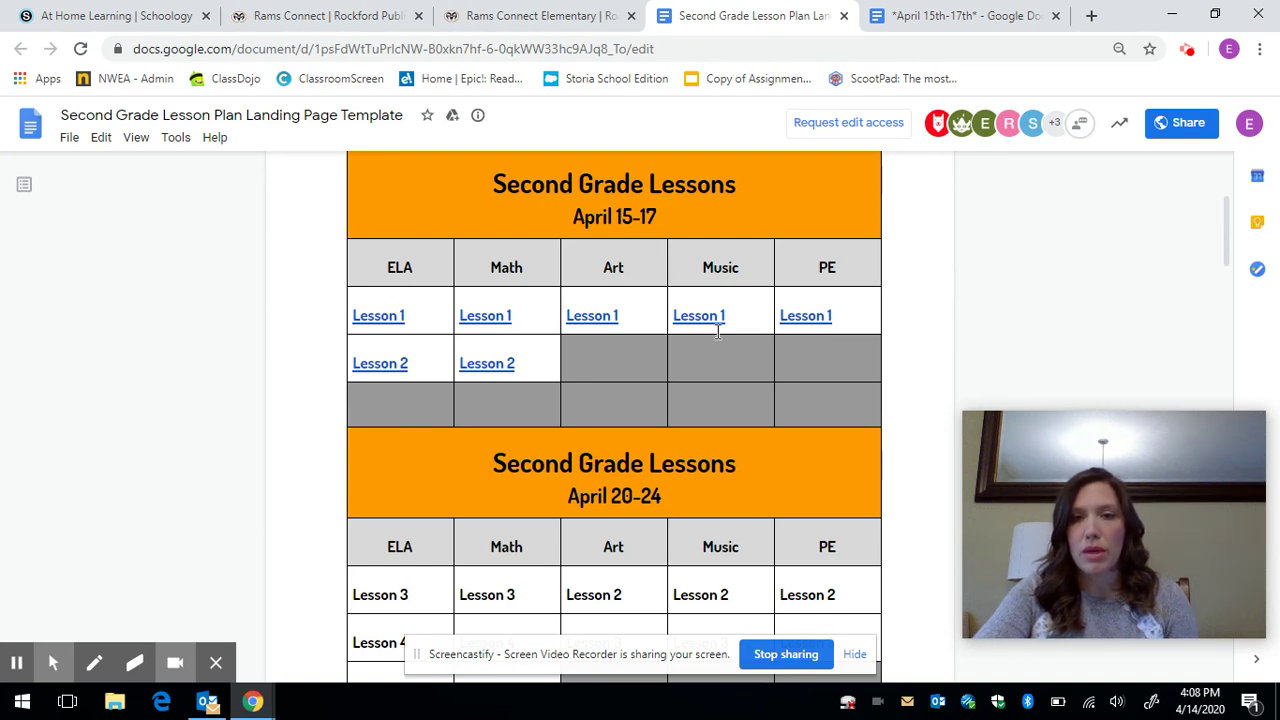
scroll(705, 335, "down", 3)
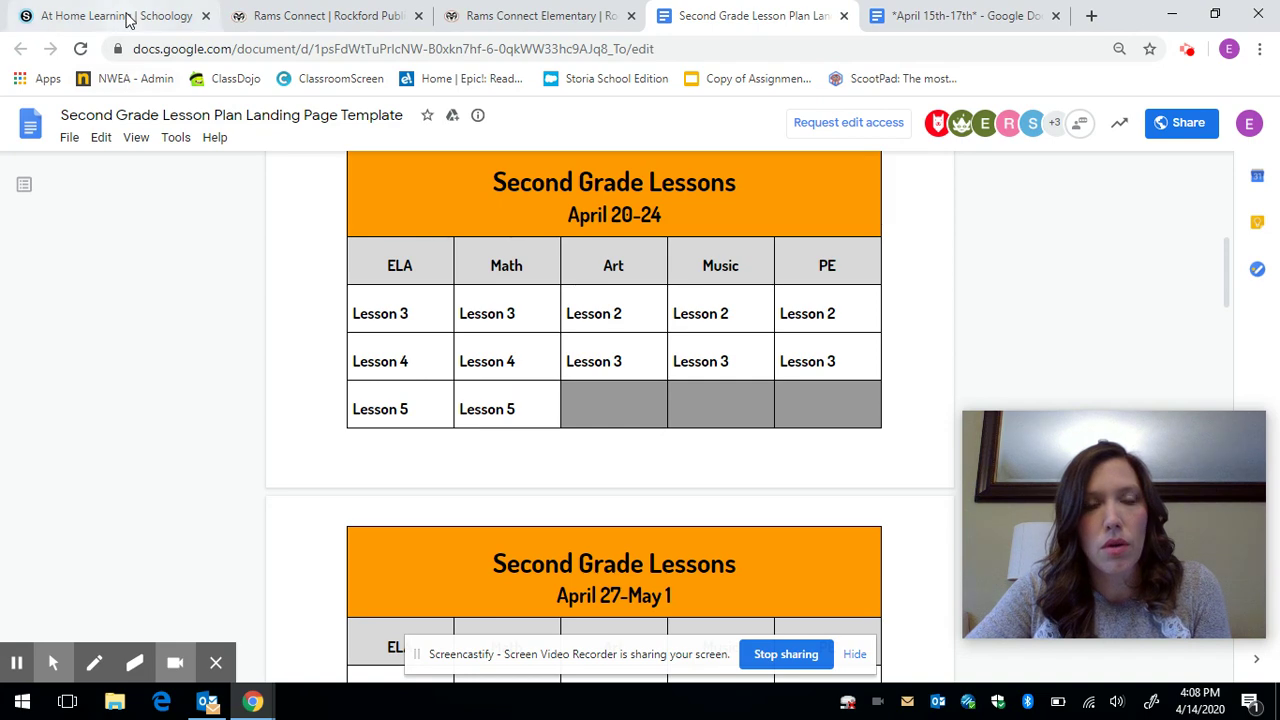
- Return to the Schoology course and look over the 2nd Grade course's top-level material folders
left_click(125, 17)
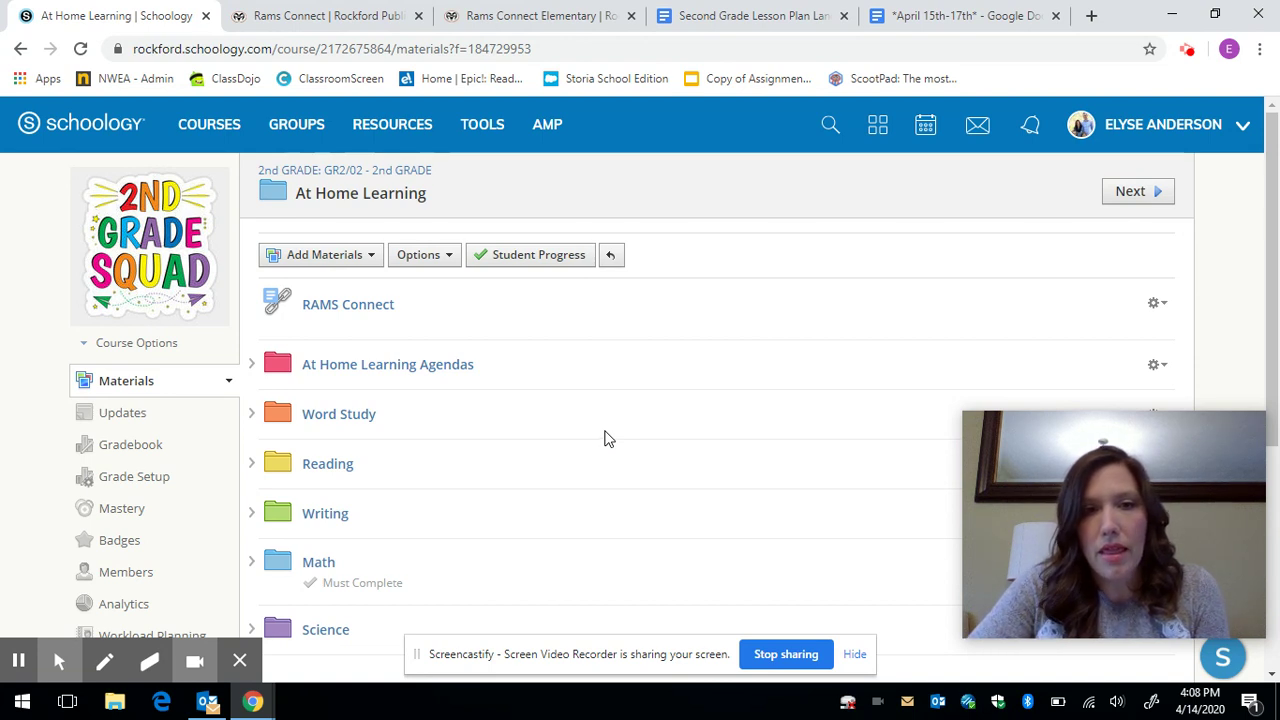
left_click(315, 171)
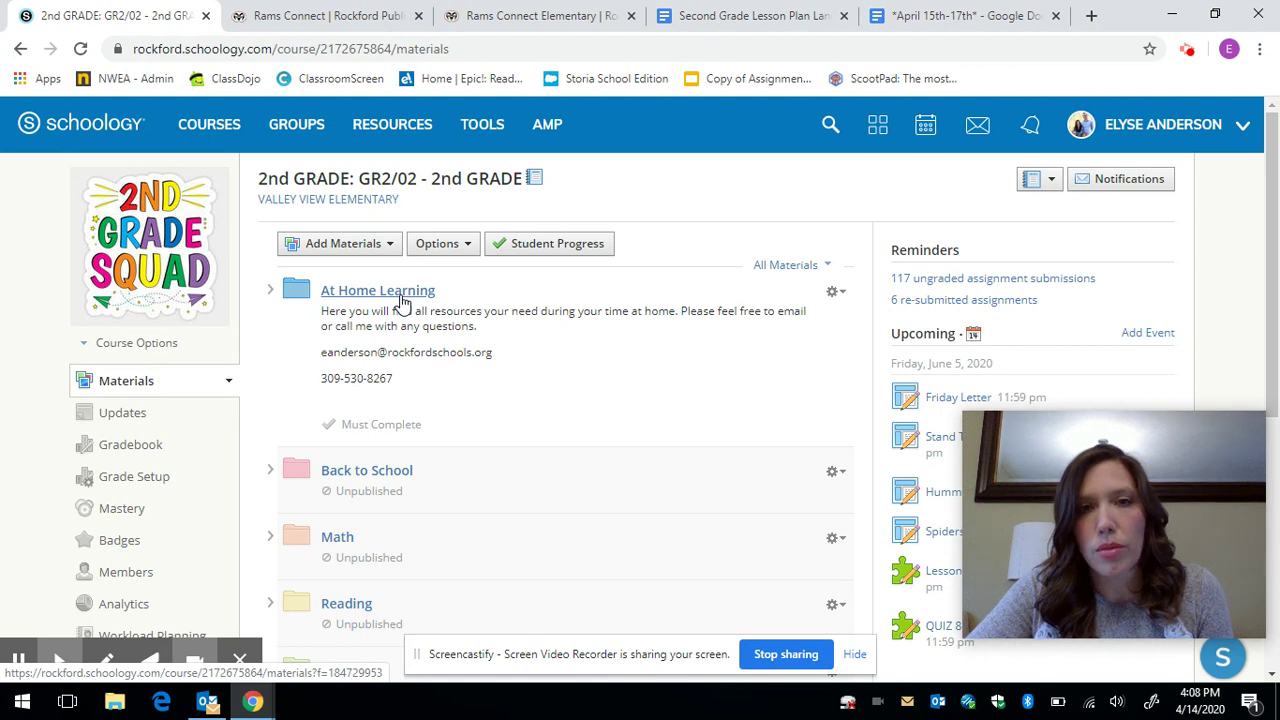
scroll(400, 303, "down", 5)
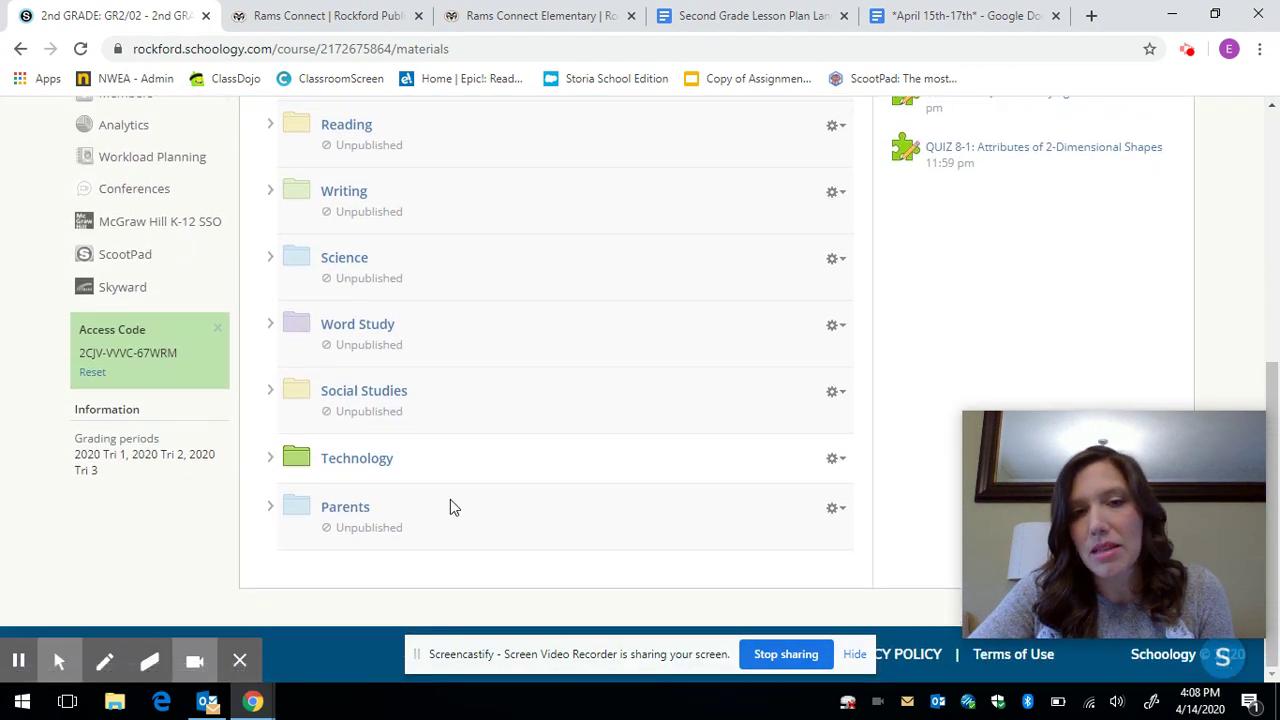
left_click_drag(408, 508, 448, 494)
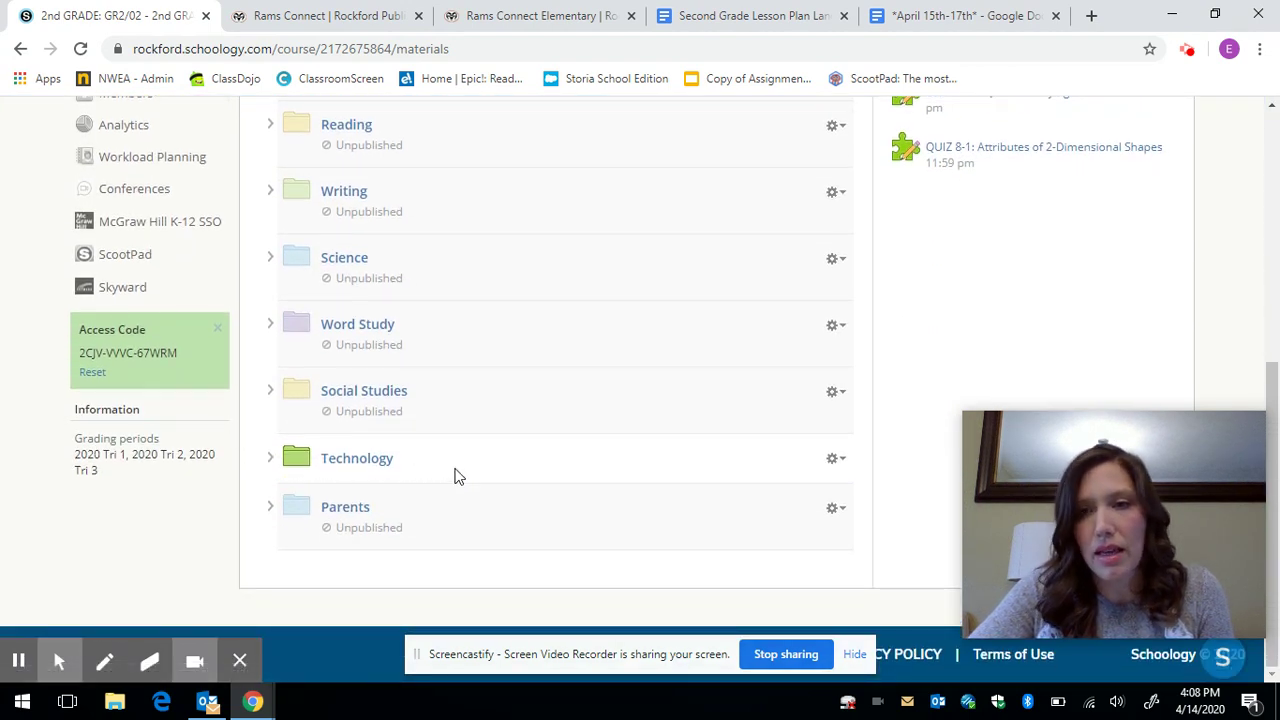
scroll(455, 476, "up", 5)
- Open the April 15th-17th Grid from the April 15-17 folder within the At Home Learning Agendas
left_click(402, 298)
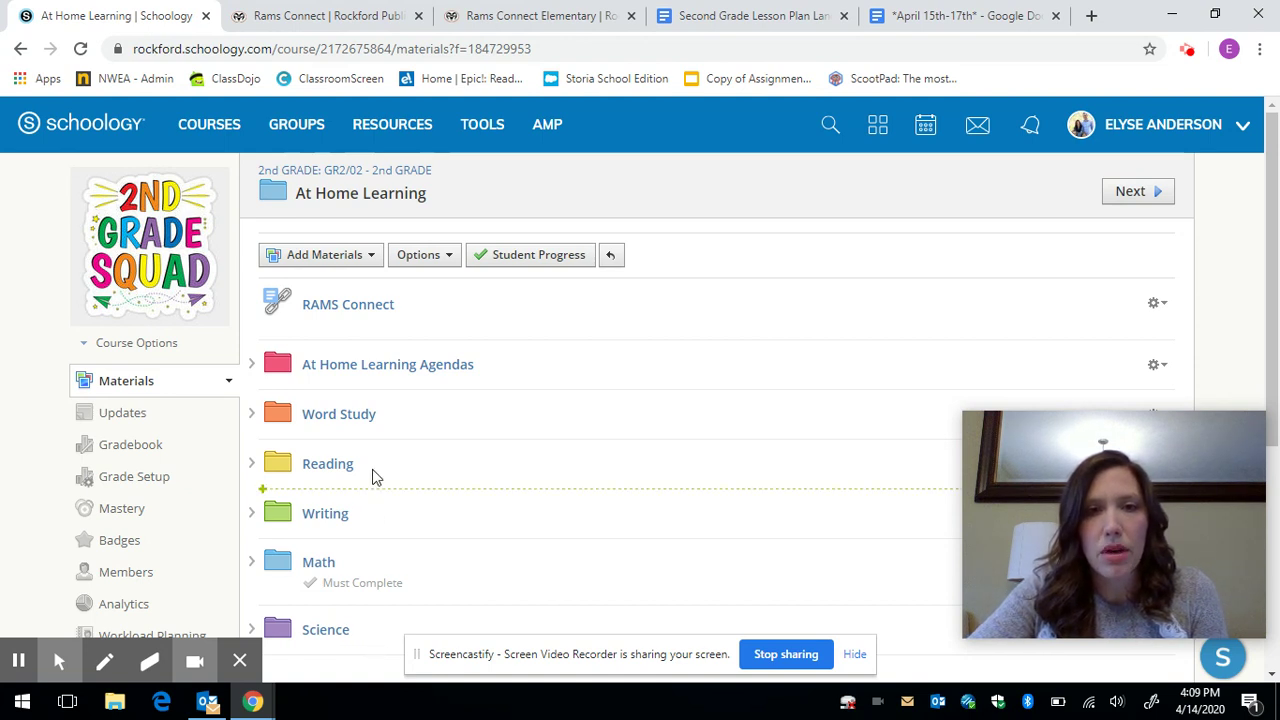
left_click(398, 372)
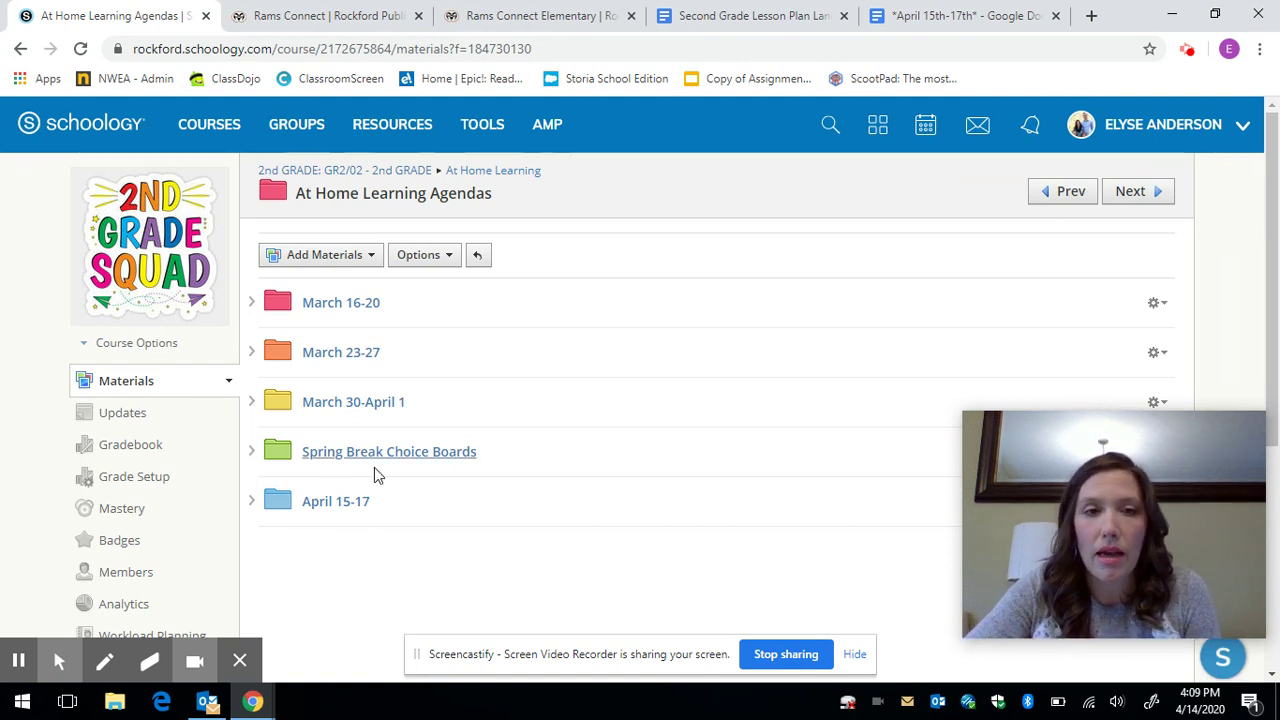
left_click(358, 507)
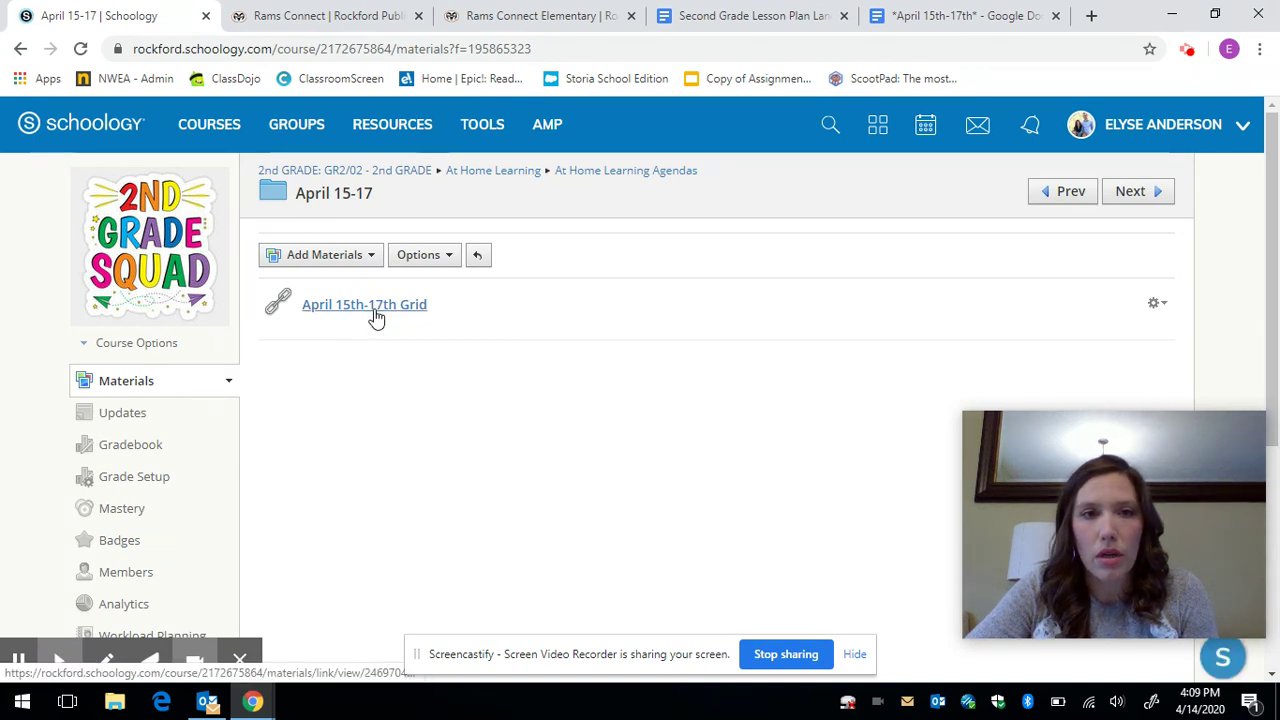
left_click(376, 316)
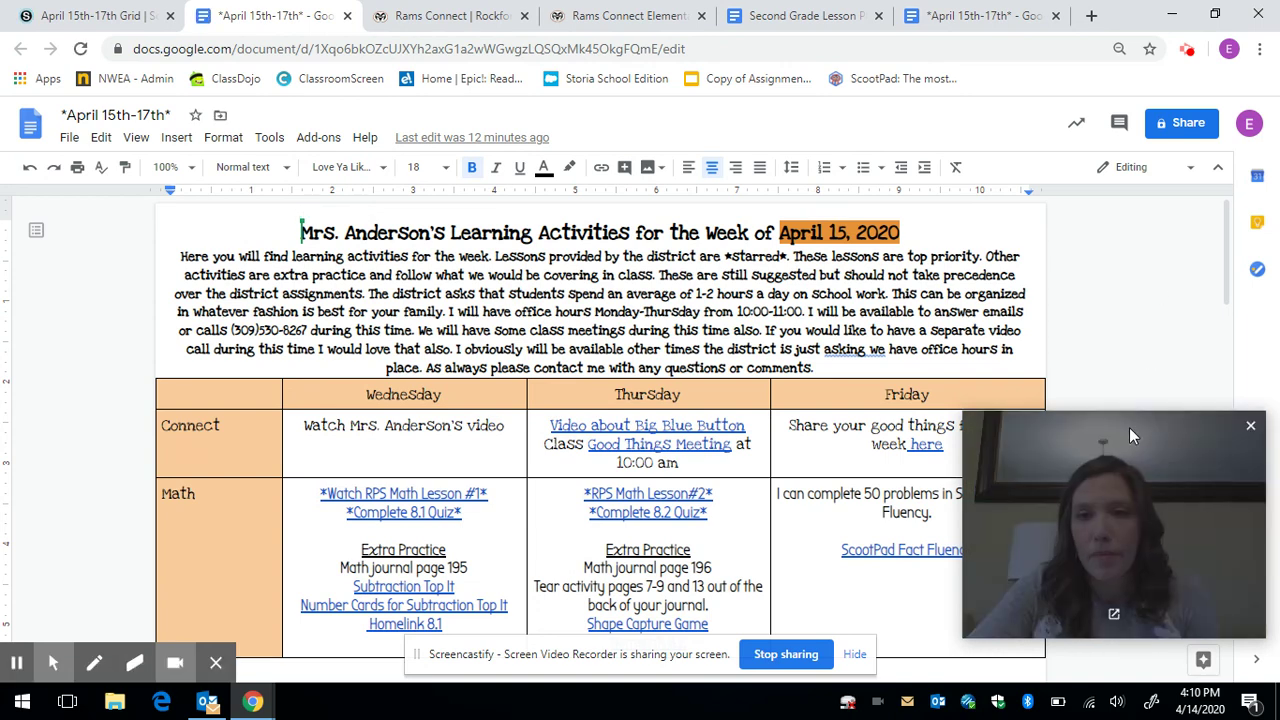
left_click_drag(1129, 428, 1224, 445)
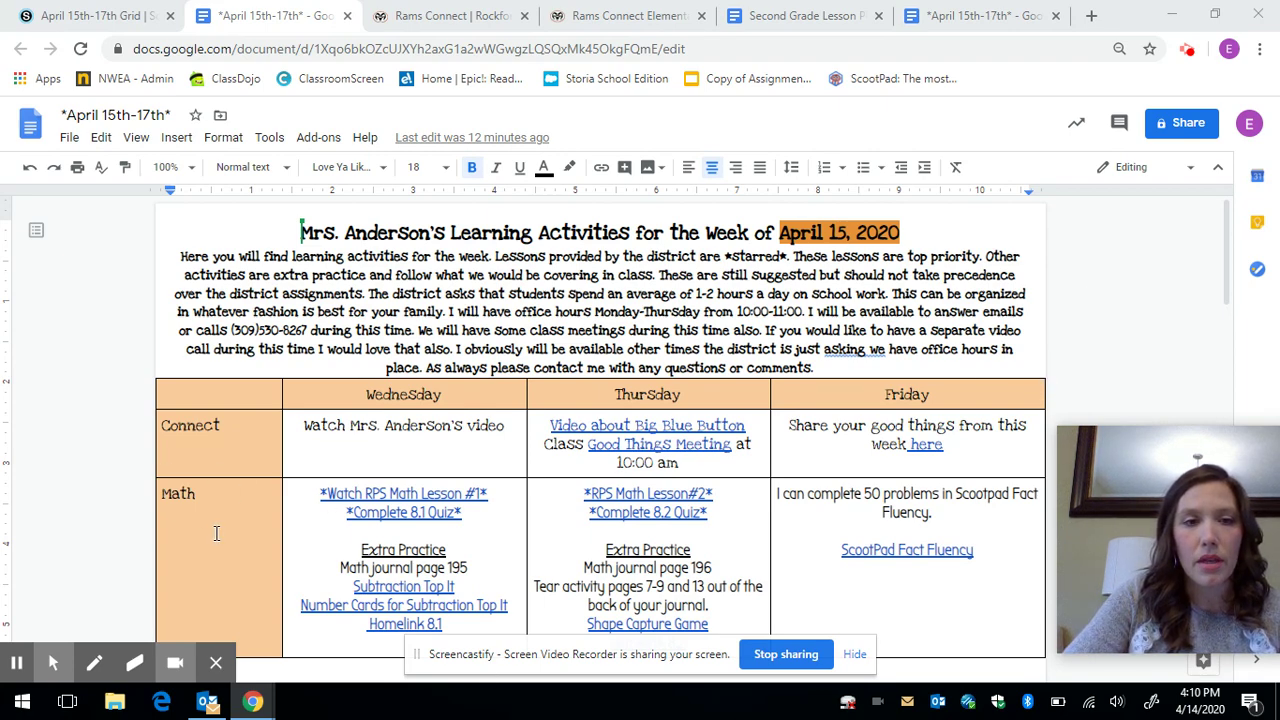
- Examine the Math, Reading and Writing rows of the weekly grid for starred district lessons and extra practice
scroll(214, 531, "down", 6)
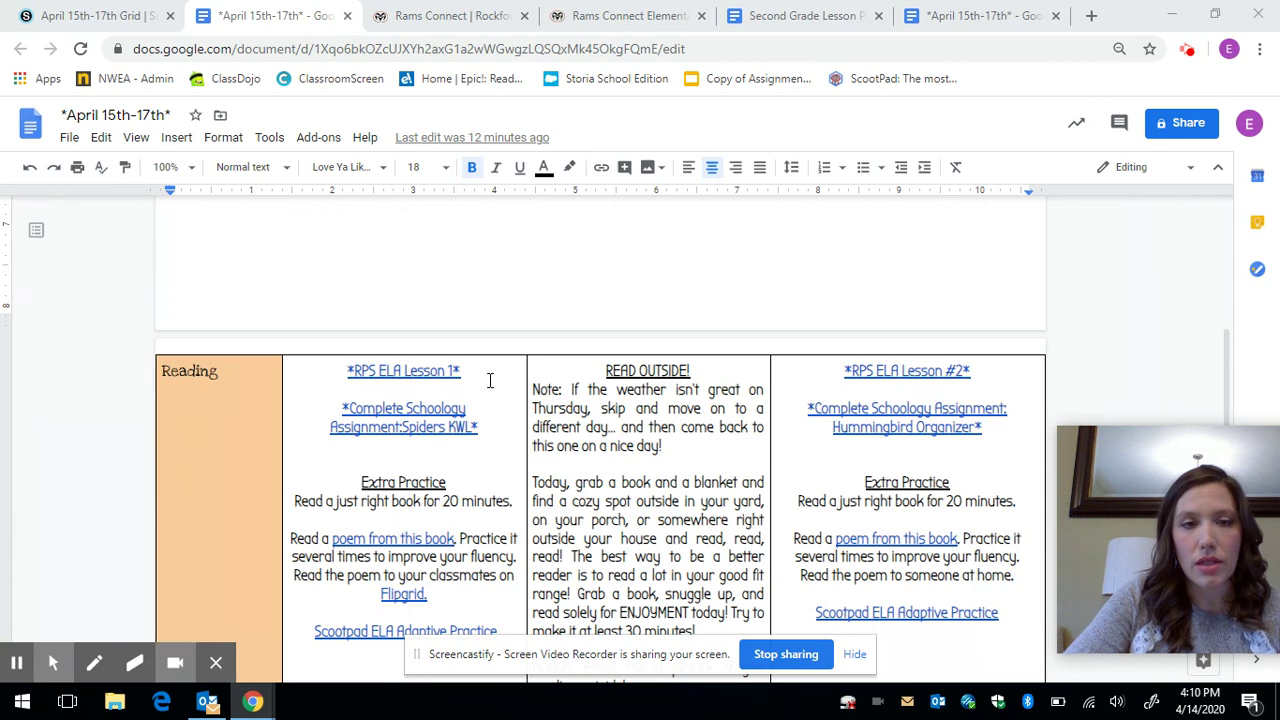
scroll(346, 378, "up", 3)
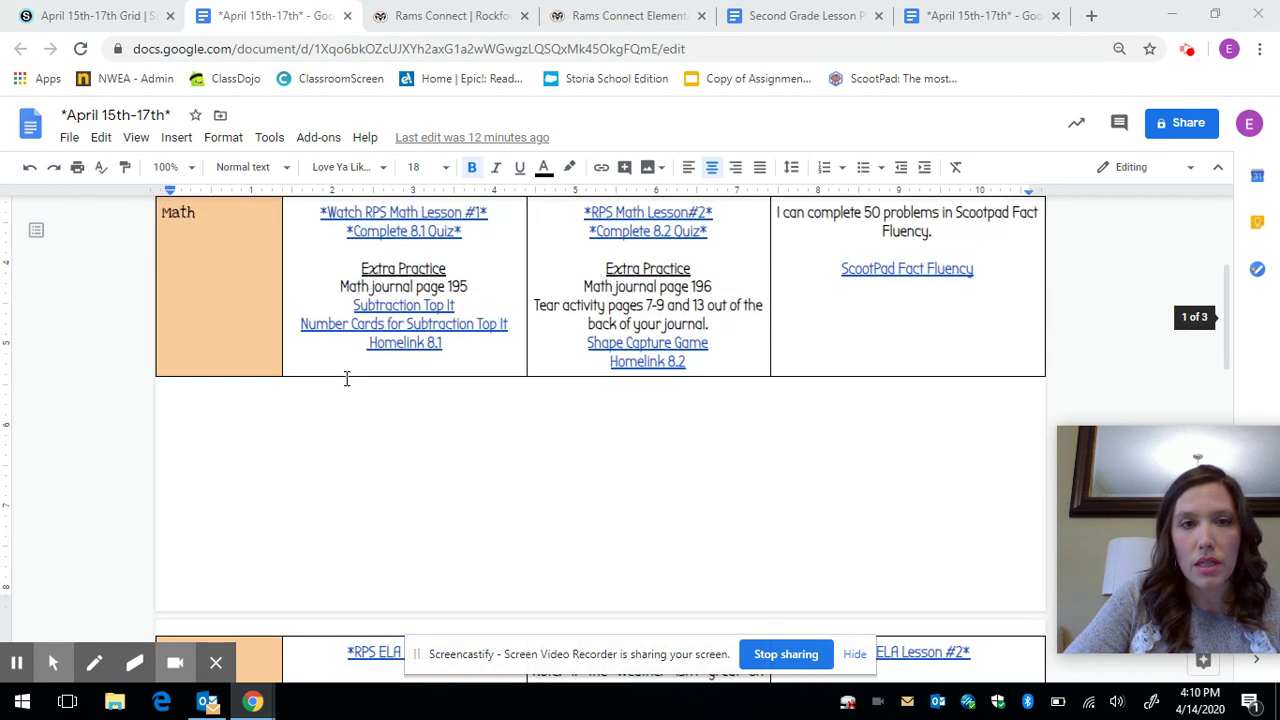
scroll(346, 378, "up", 2)
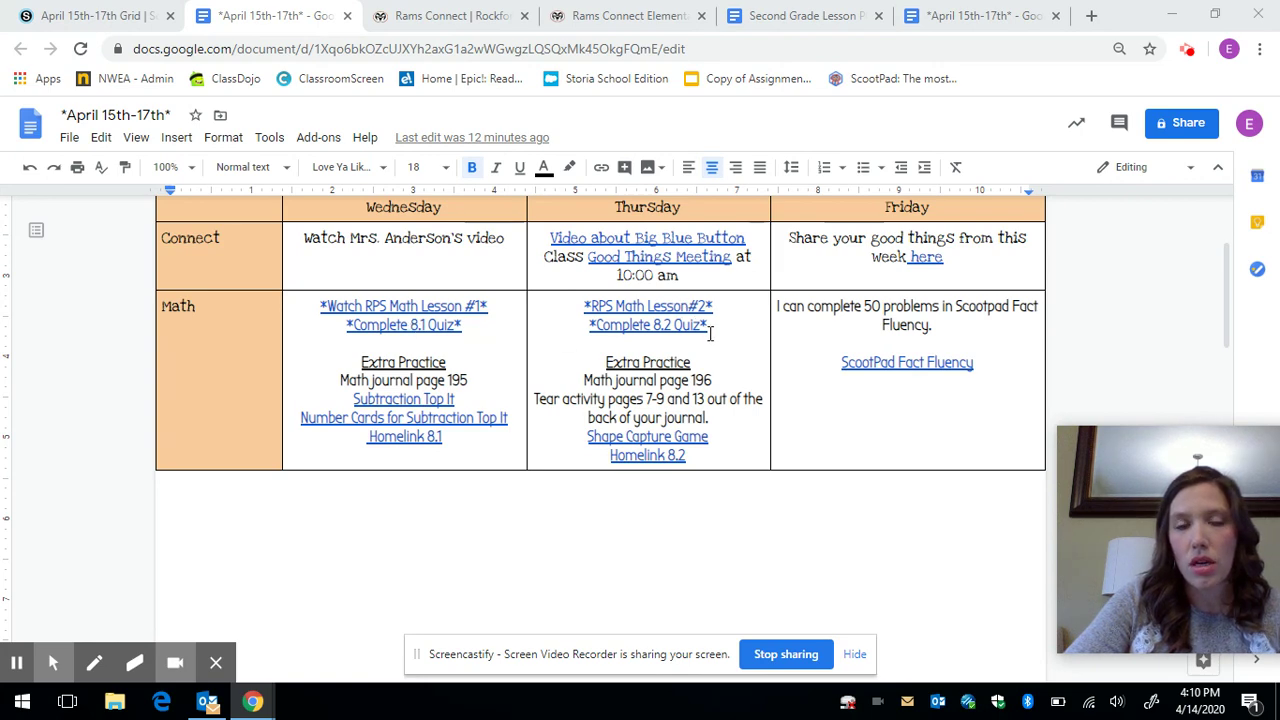
scroll(432, 388, "down", 5)
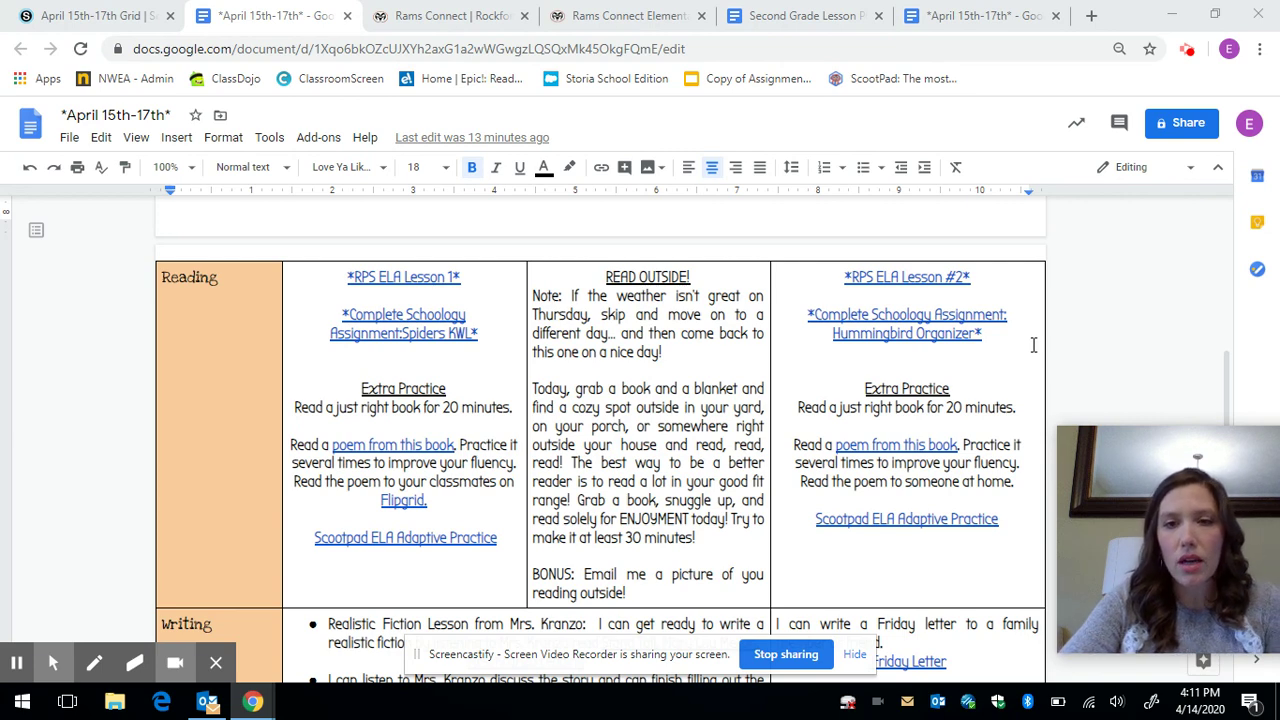
scroll(1033, 345, "up", 2)
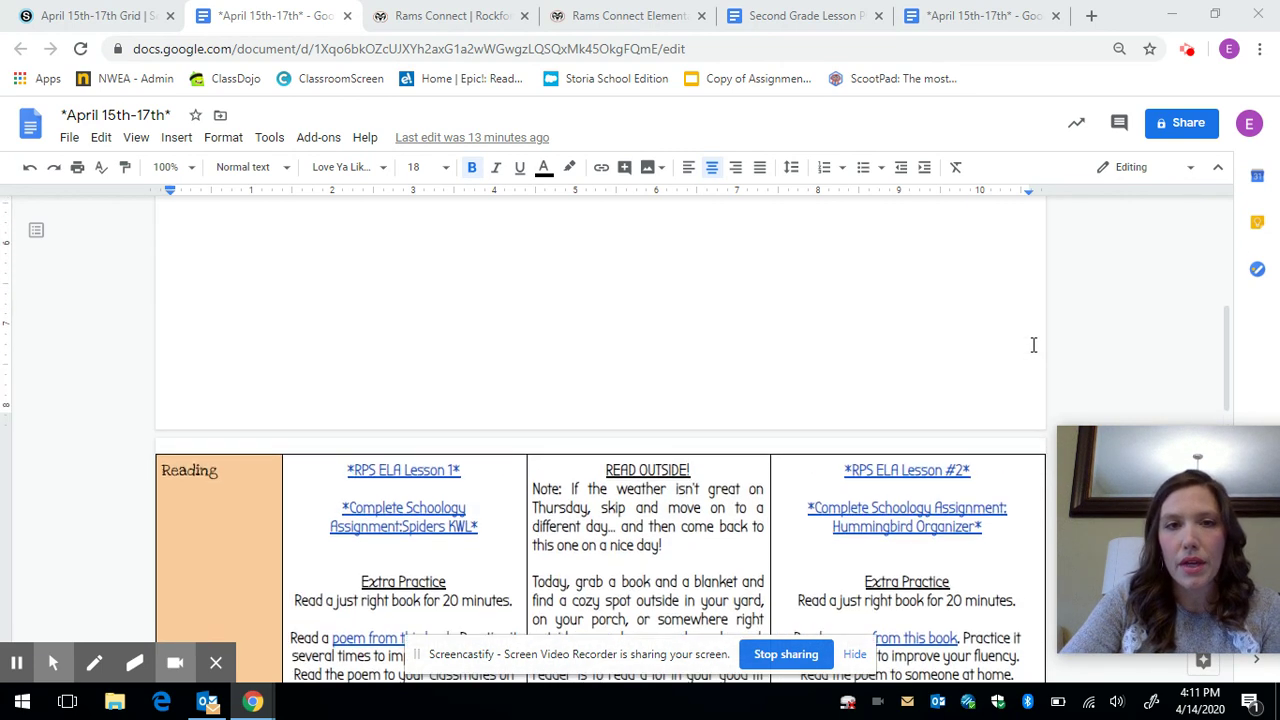
scroll(1033, 345, "down", 10)
scroll(1033, 345, "up", 1)
scroll(1033, 345, "up", 1)
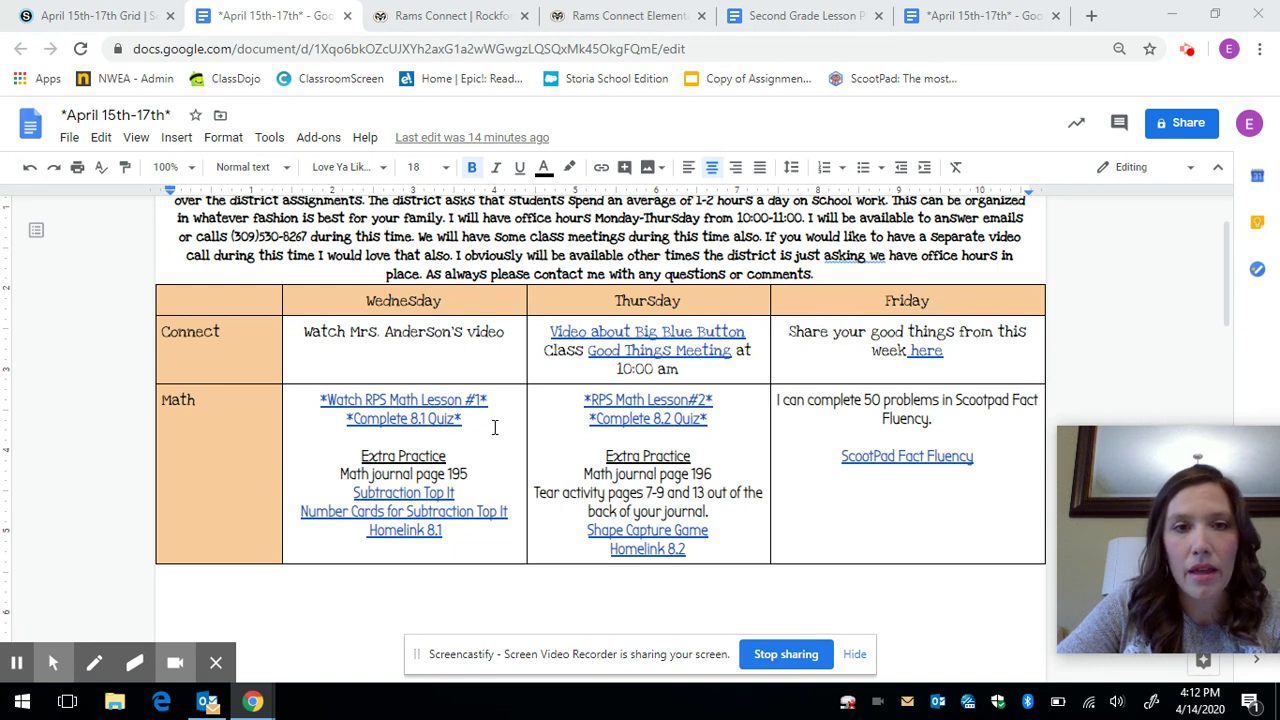
- Open the linked RPS Math Lesson #1 presentation from Wednesday's math activities and view its purpose and lesson slides
scroll(495, 425, "down", 1)
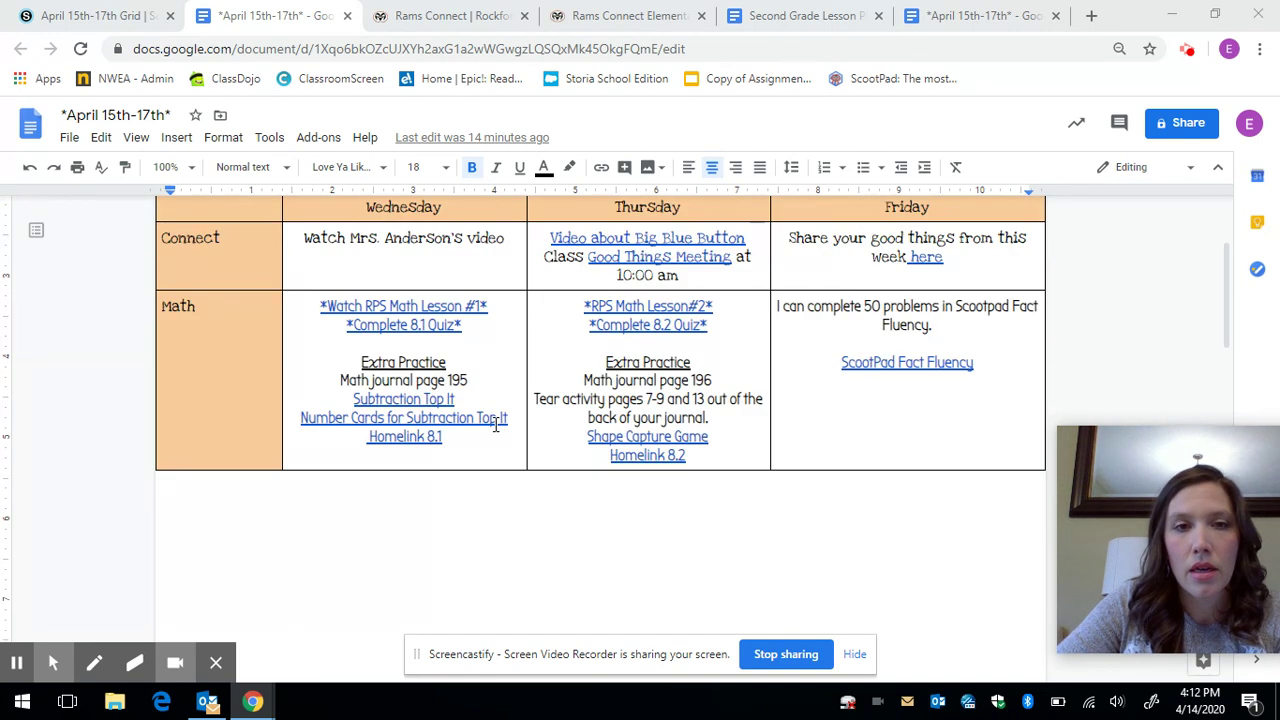
left_click(455, 305)
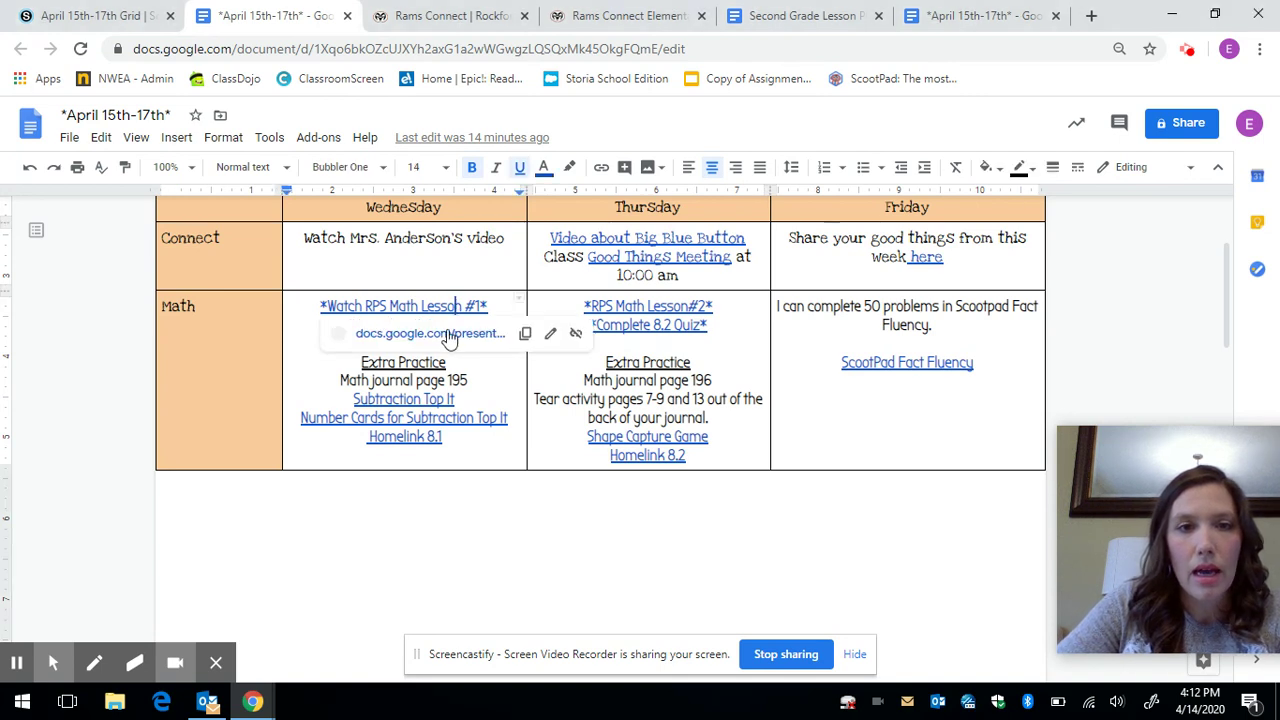
left_click(440, 333)
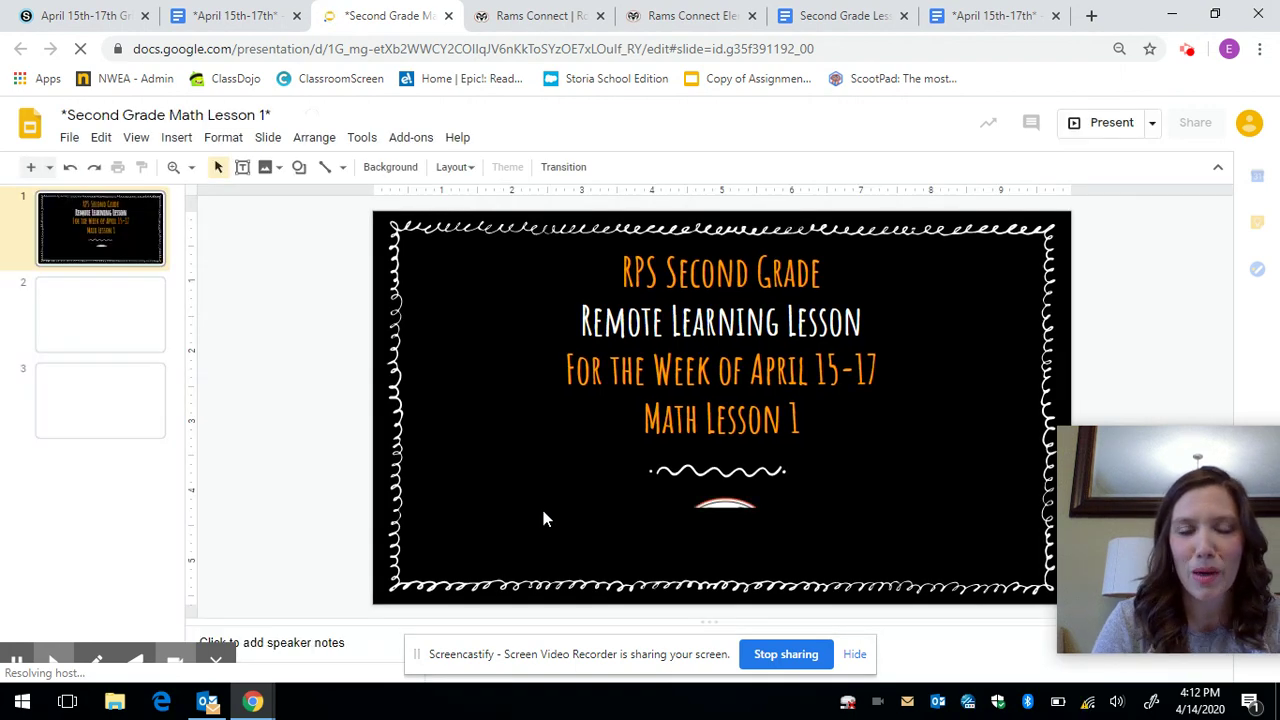
left_click(112, 332)
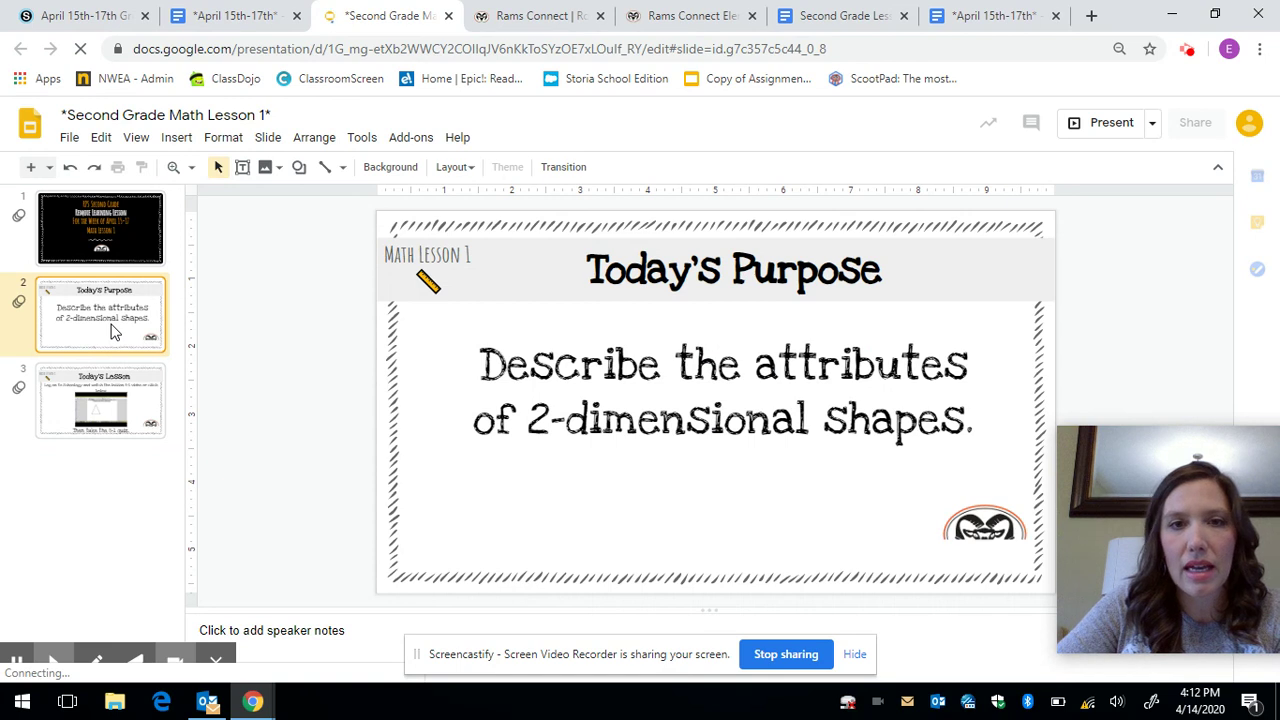
left_click(110, 397)
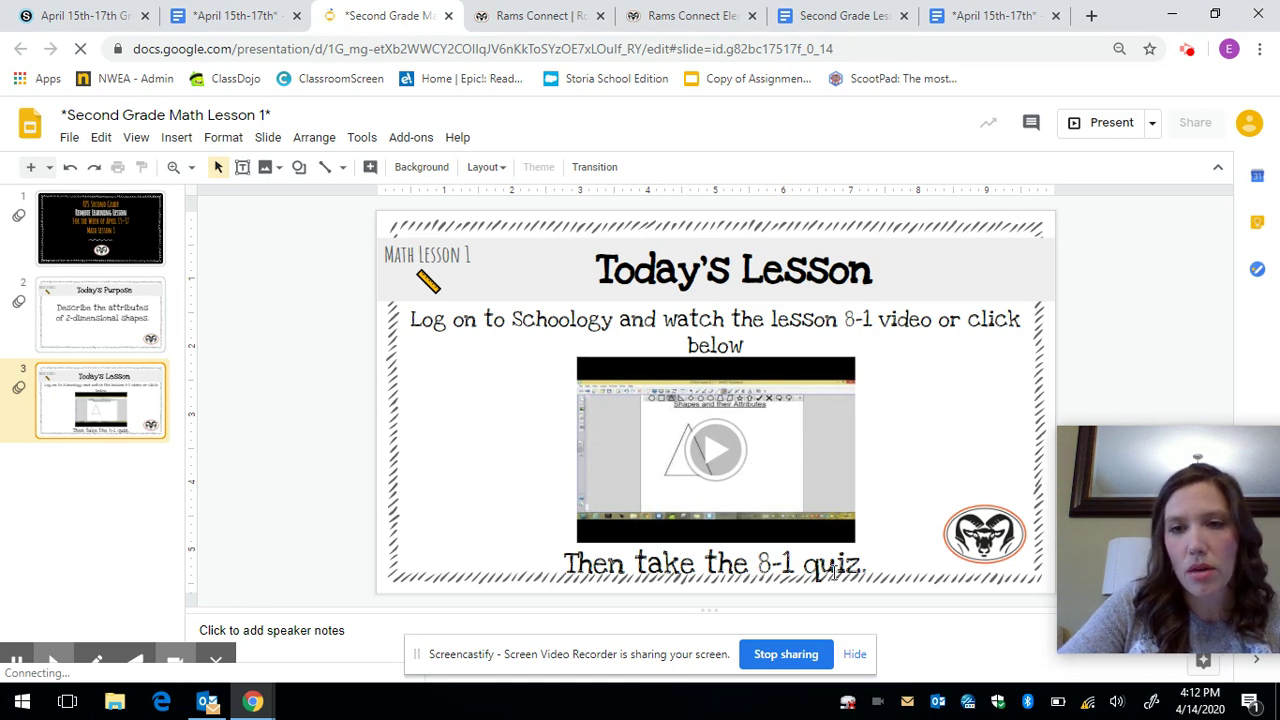
- Return to the weekly grid, try to open Wednesday's linked 8.1 quiz, and close the quiz page
left_click(257, 15)
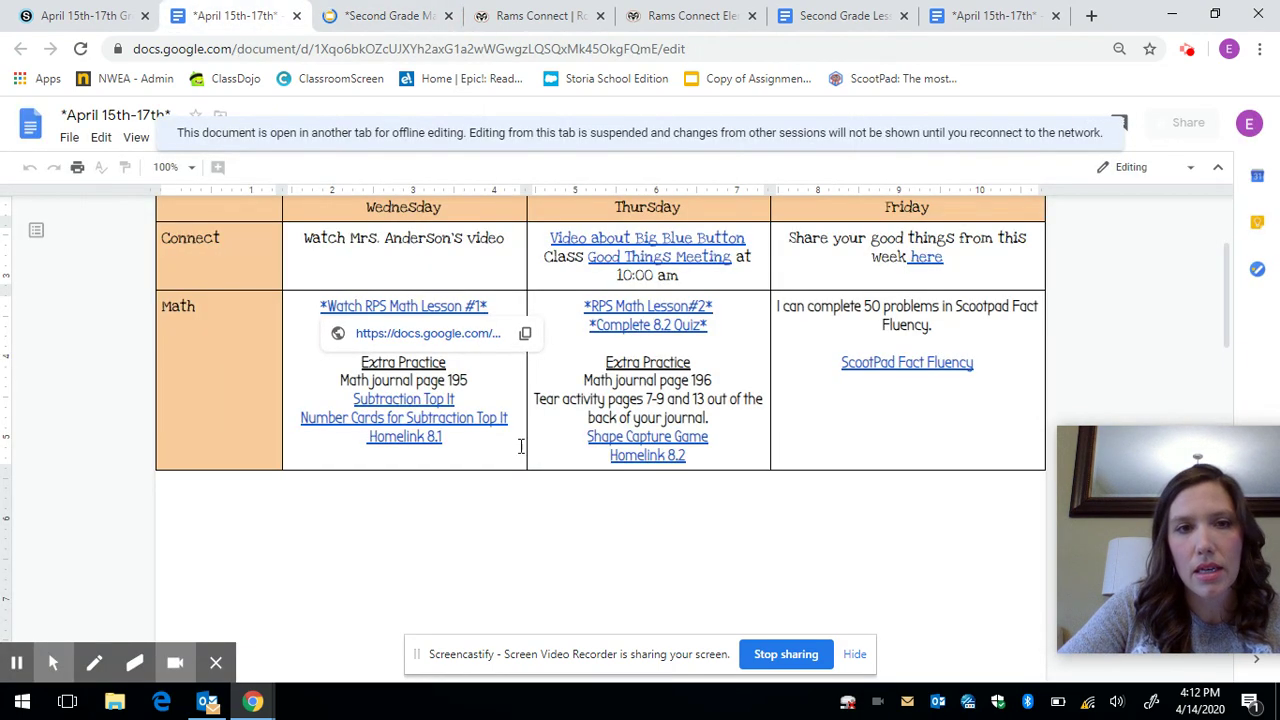
left_click(328, 363)
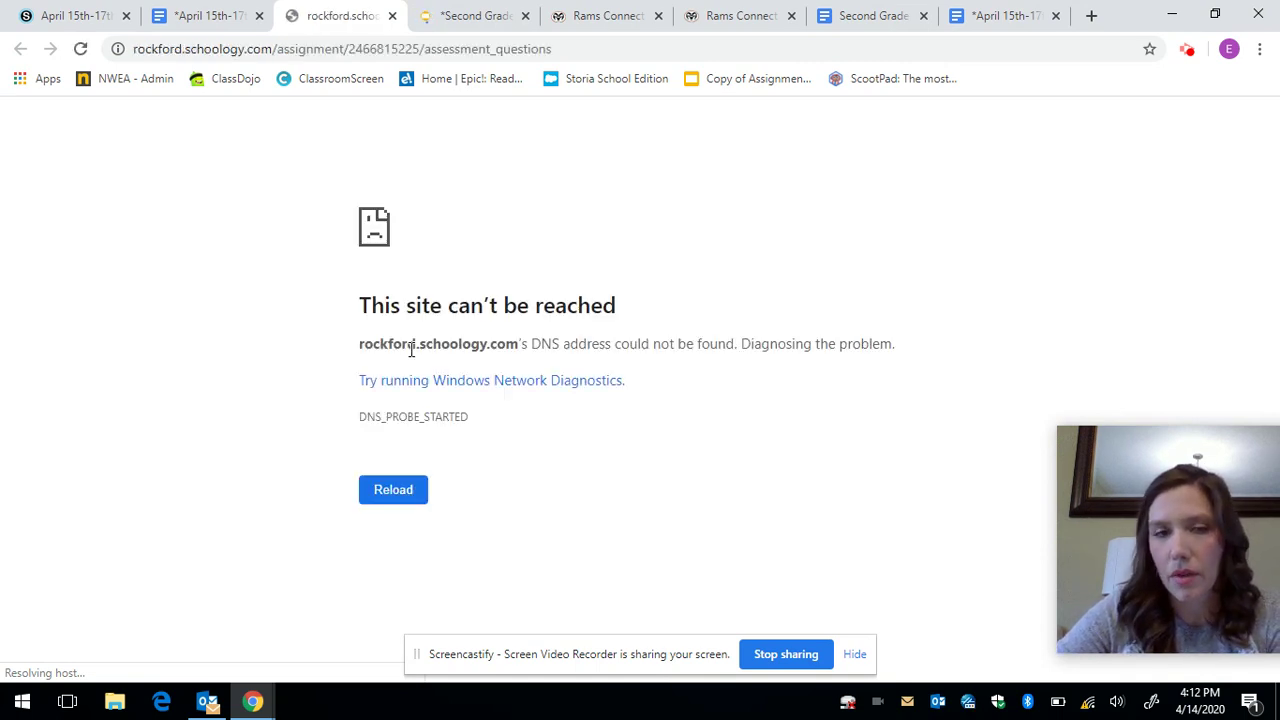
left_click(392, 16)
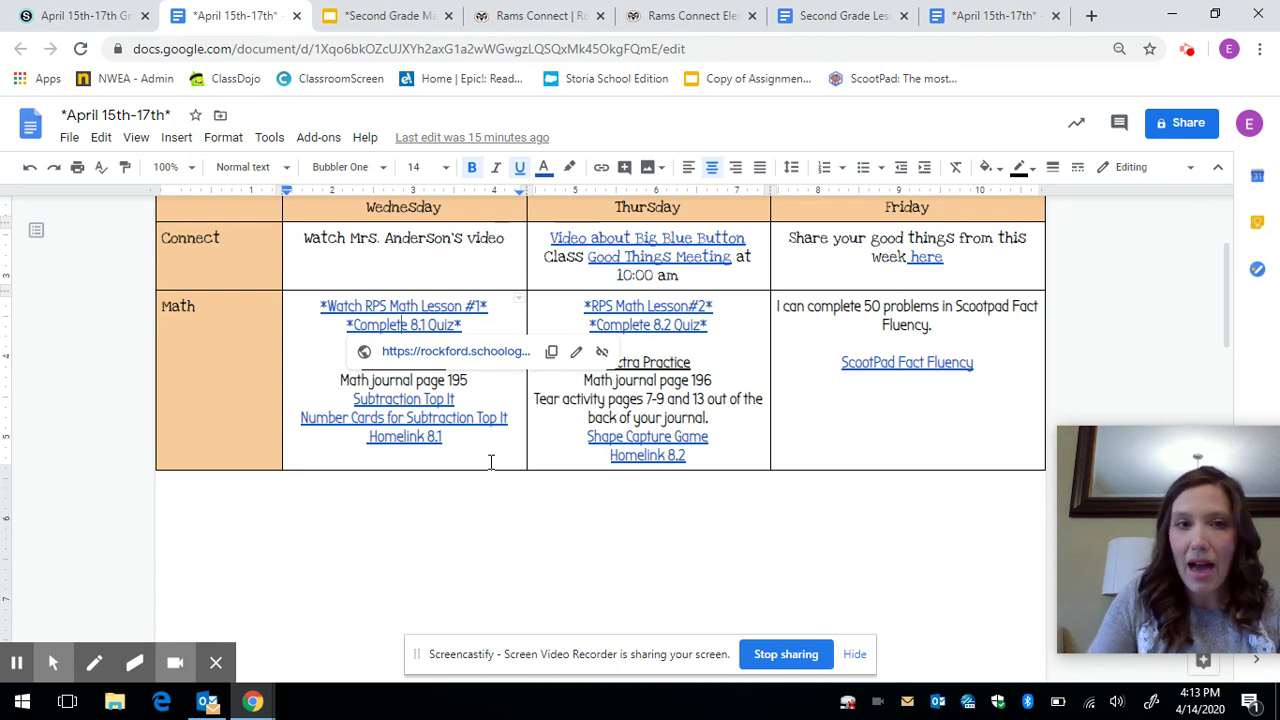
- Preview the Subtraction Top It and Number Cards files linked under Wednesday's math extra practice
left_click(344, 381)
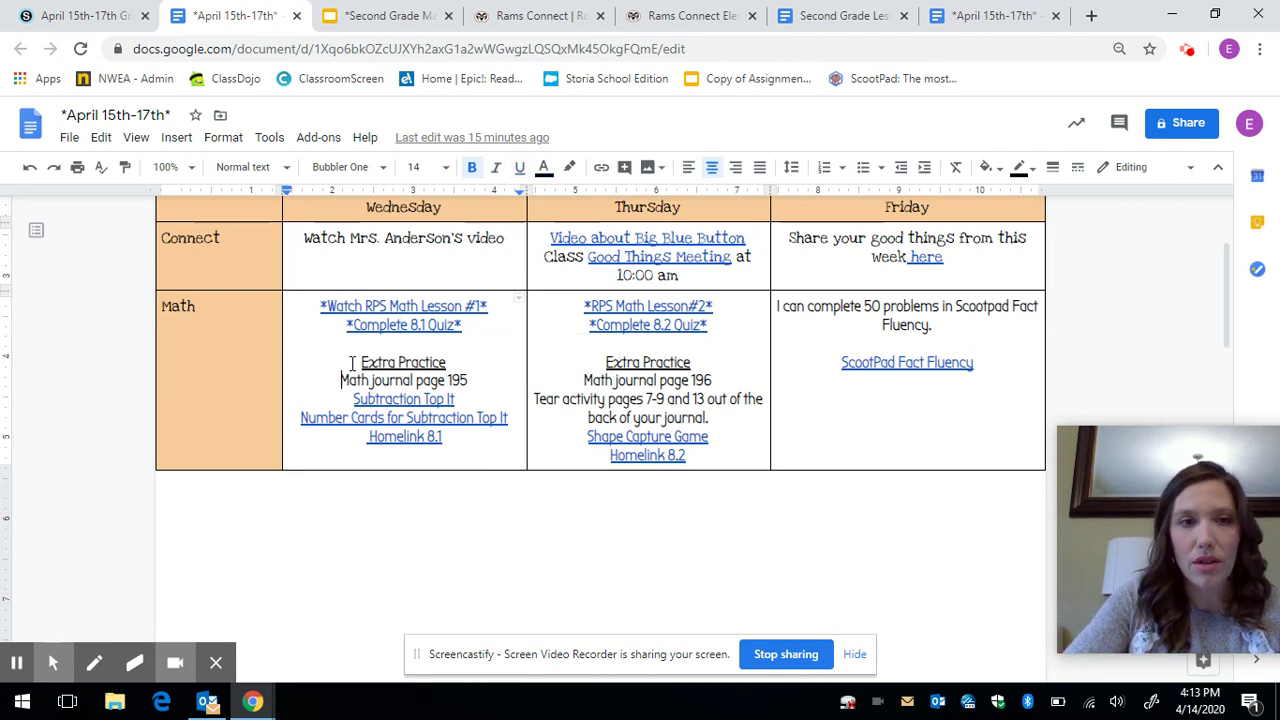
left_click(418, 400)
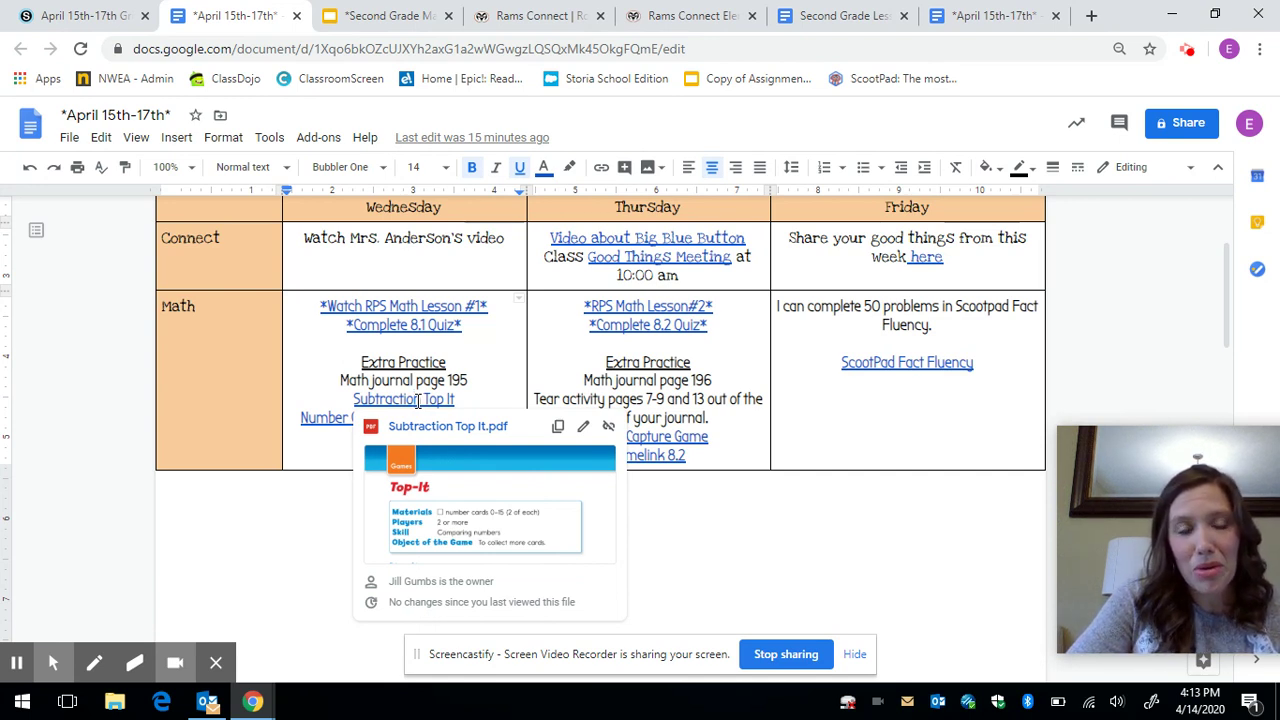
left_click(333, 418)
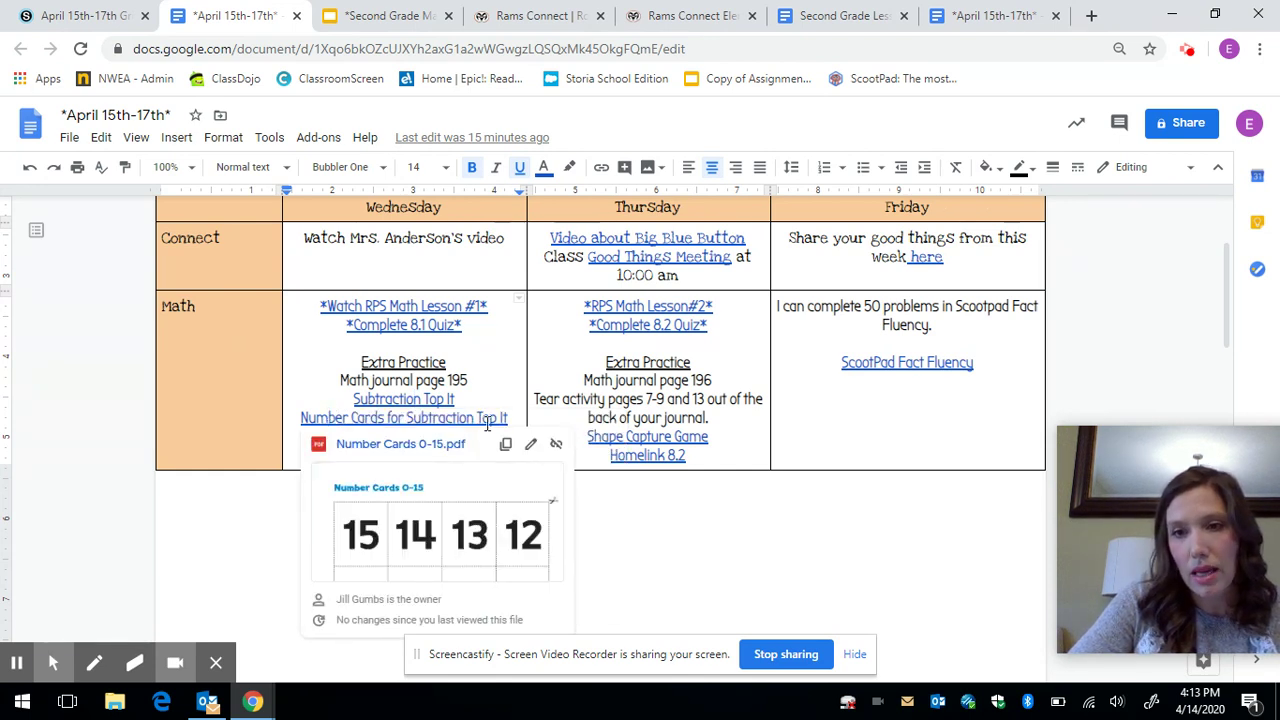
left_click(307, 369)
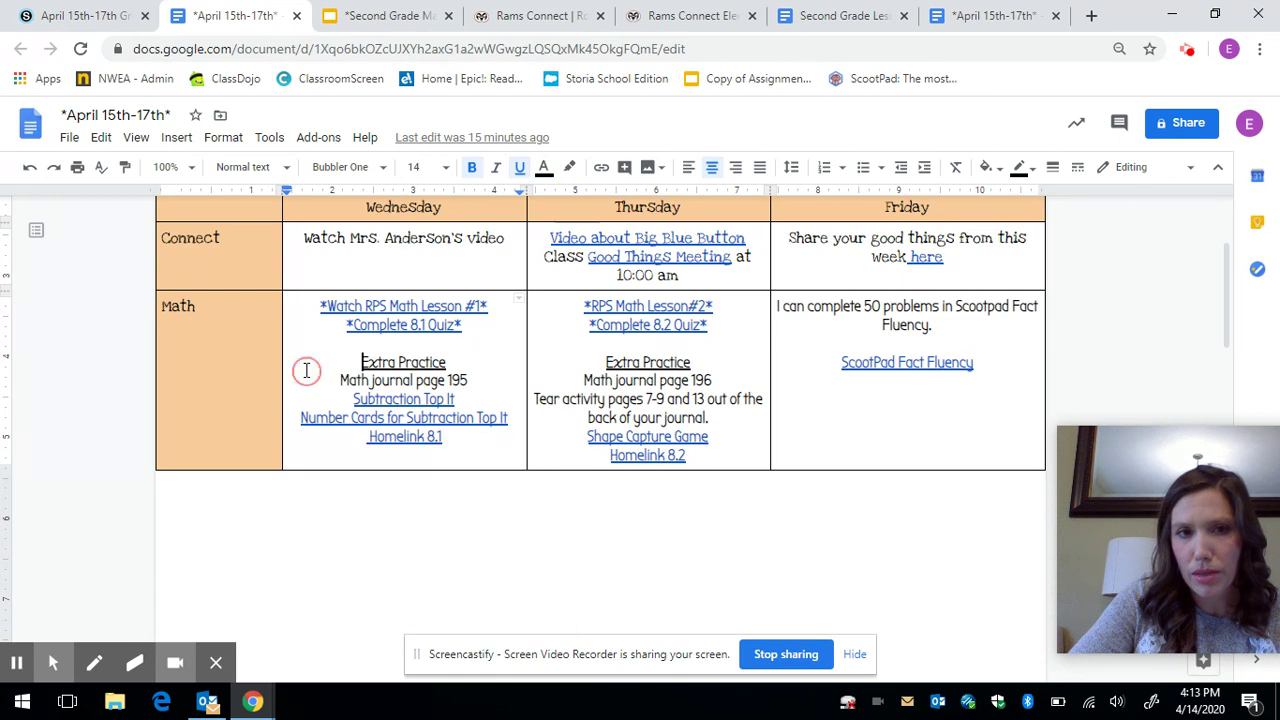
- Preview the Homelink 8.1 file linked under Wednesday's math extra practice, and dismiss the preview
left_click(406, 437)
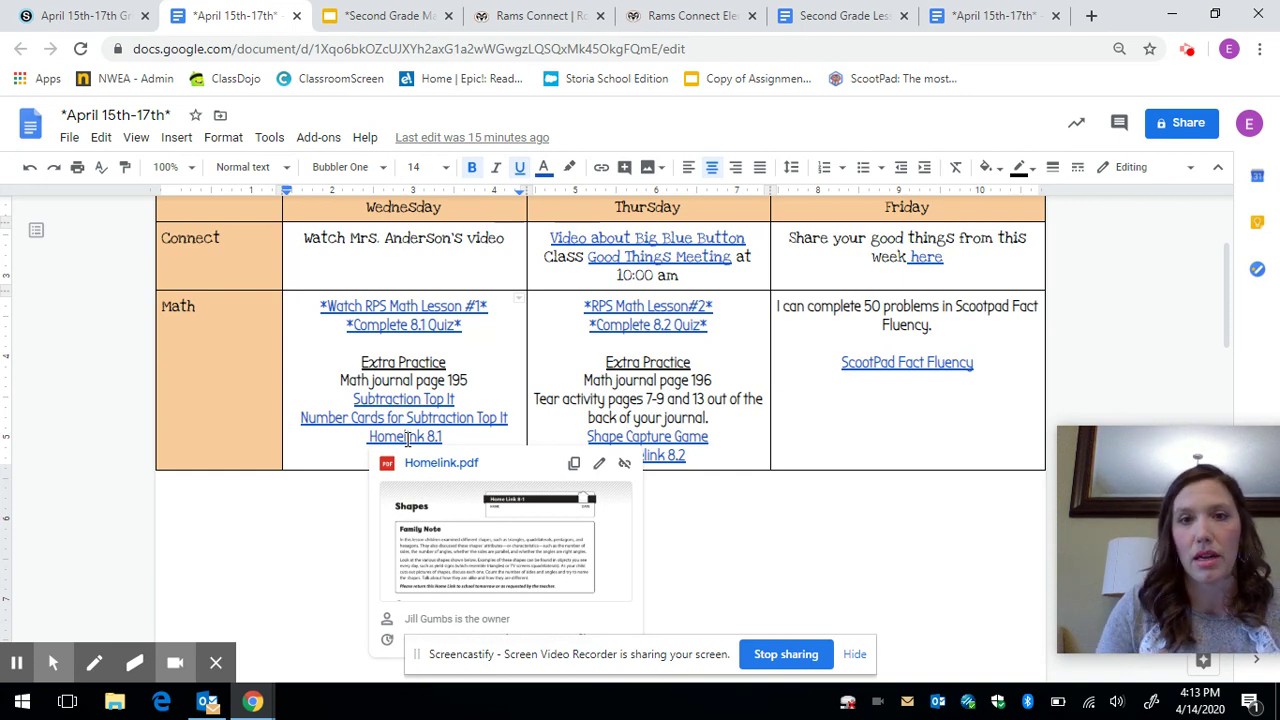
left_click(465, 285)
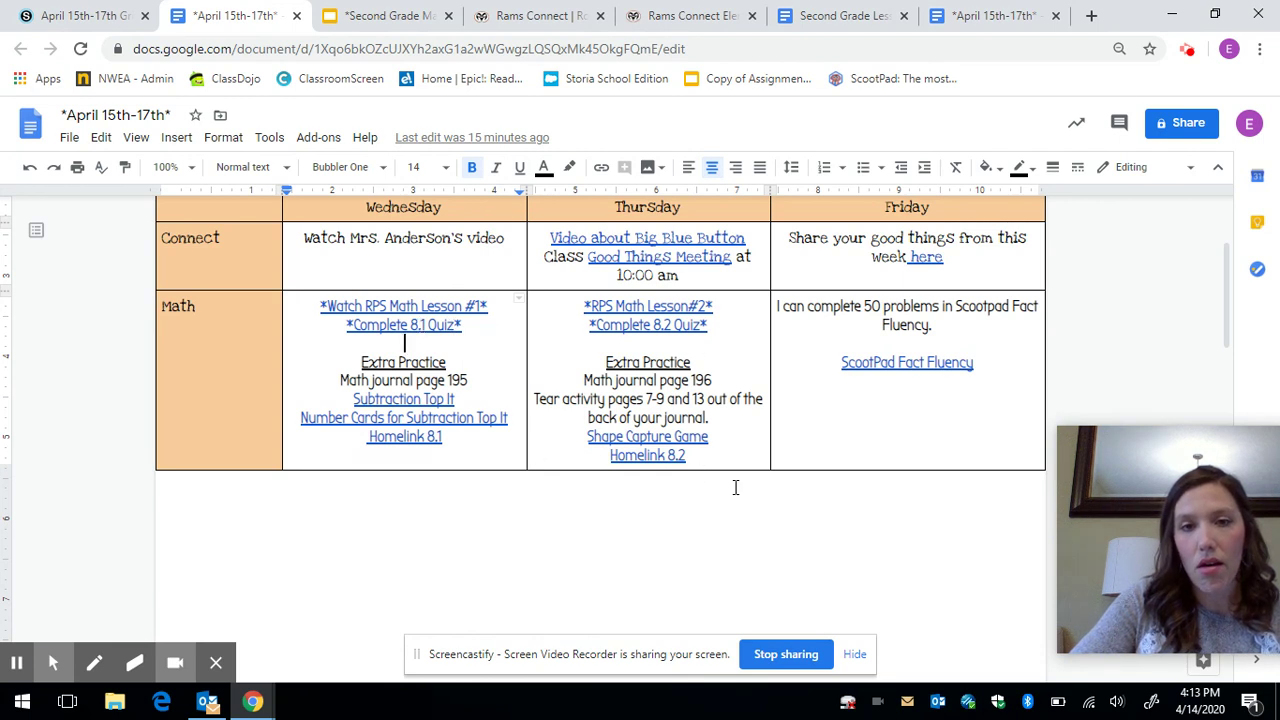
left_click(519, 331)
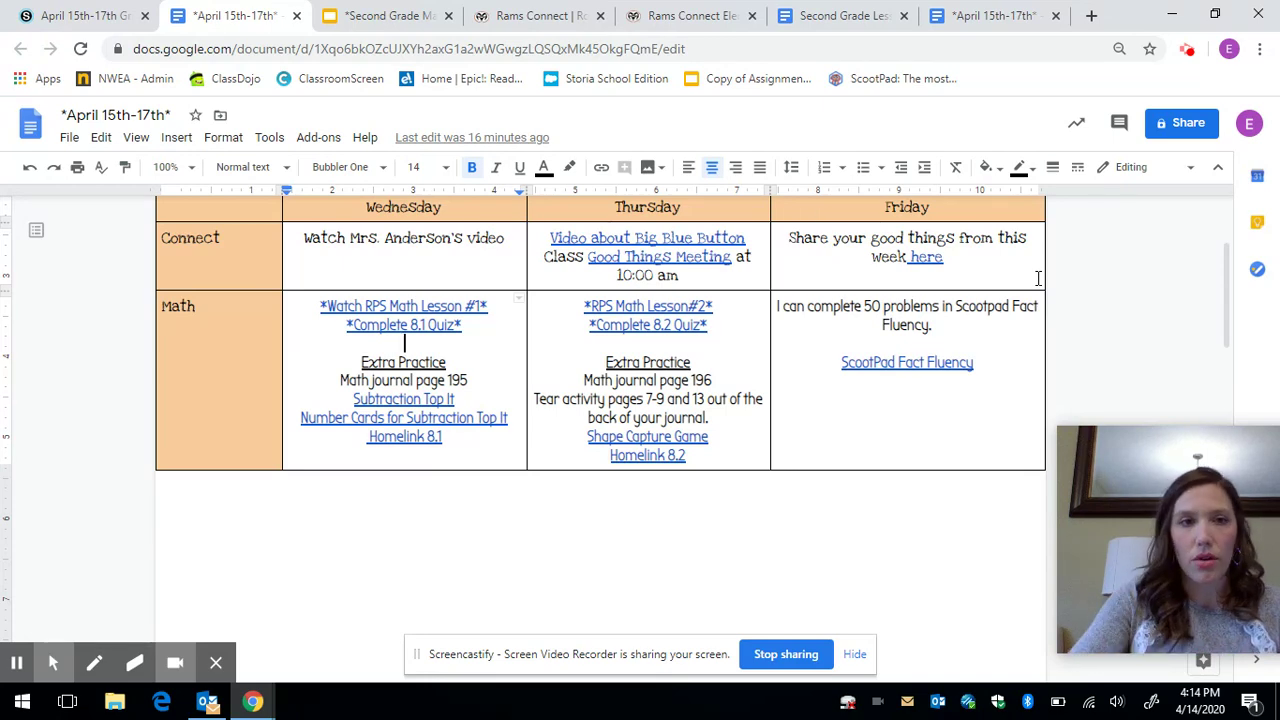
- Open the Spiders KWL Schoology assignment linked in Wednesday's Reading activities, view its page, and close it
scroll(577, 491, "down", 2)
scroll(577, 493, "down", 3)
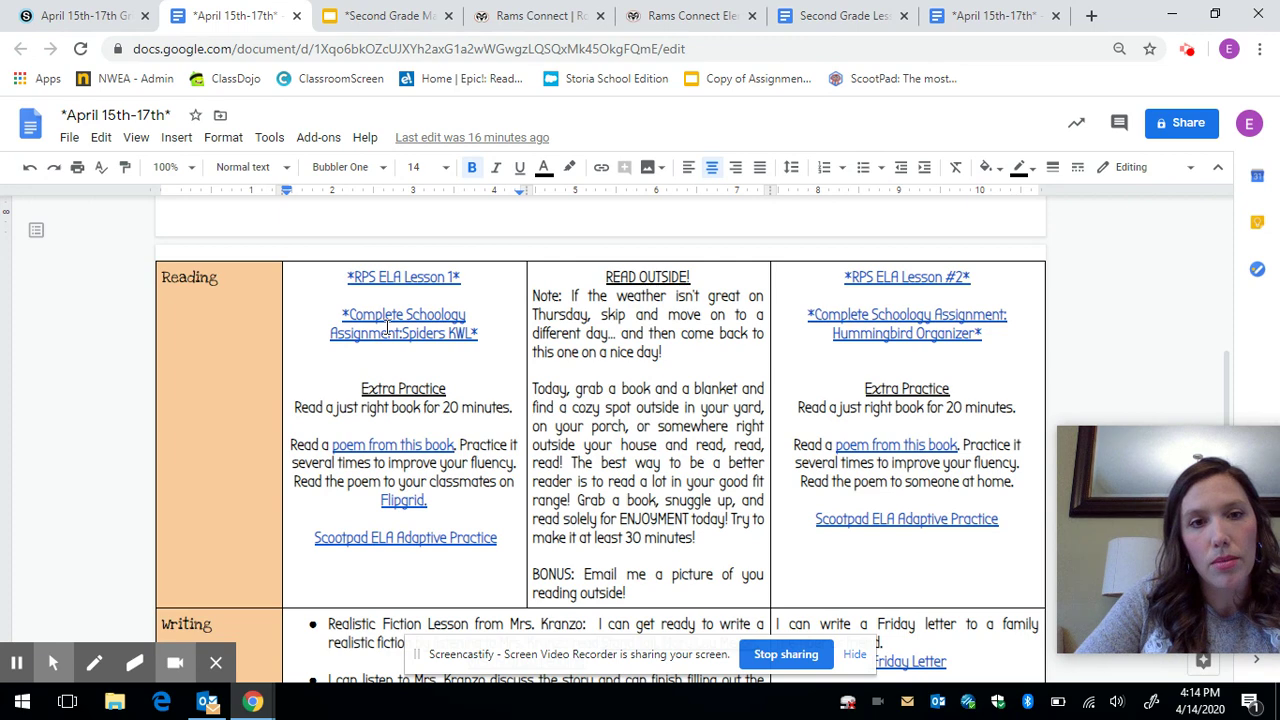
left_click(388, 330)
left_click(427, 360)
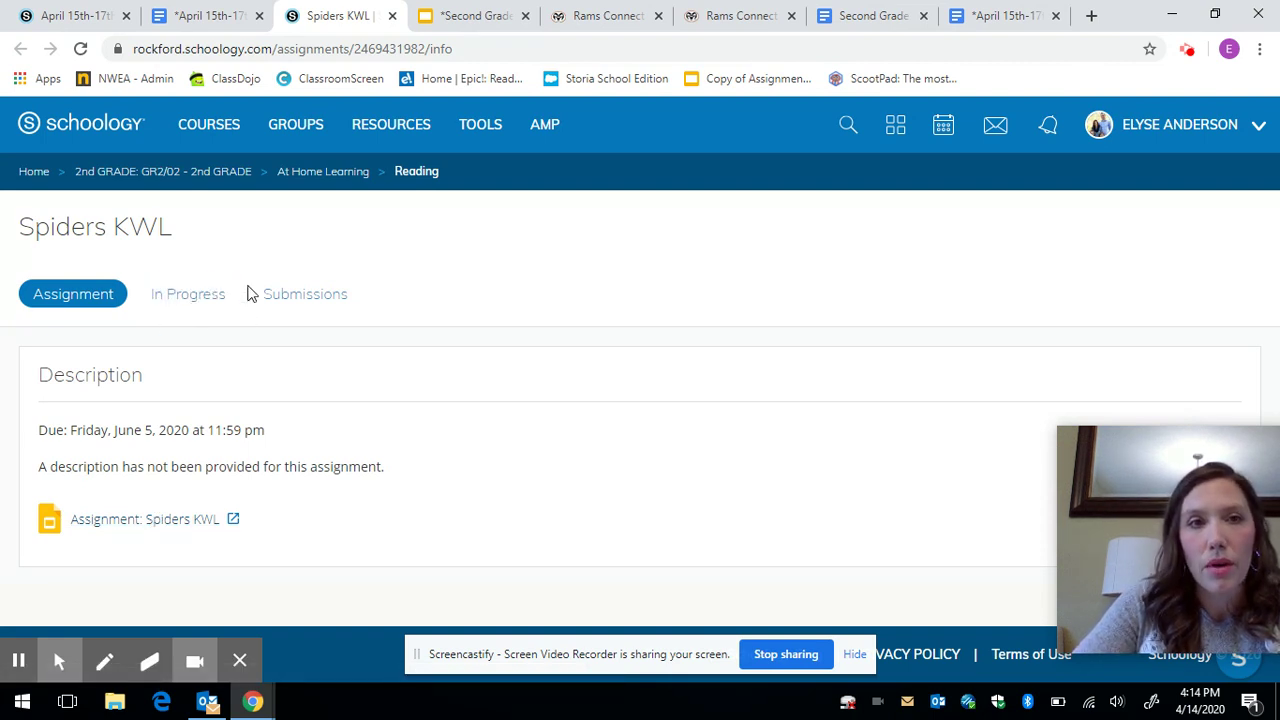
left_click(392, 16)
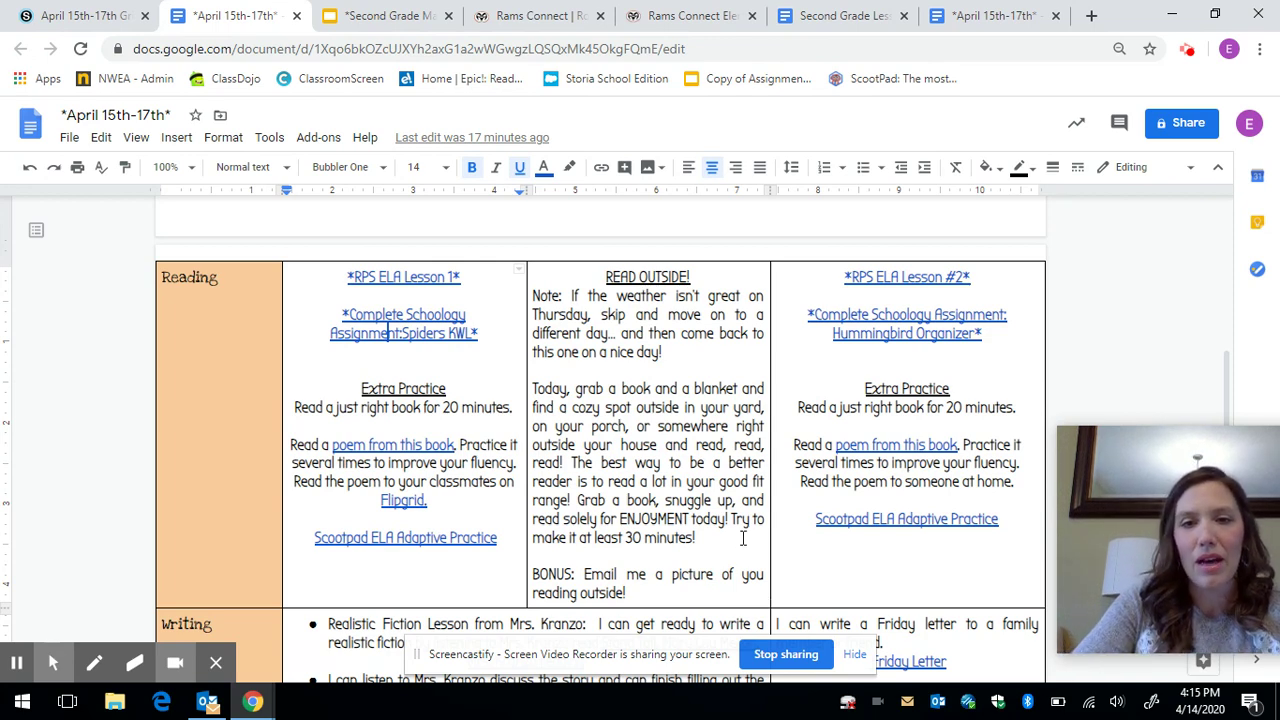
- Examine the Writing, Social Science/Science, Read Alouds, Word Work and Specials rows, and return to the introduction at the start of the grid
scroll(745, 535, "down", 3)
scroll(742, 537, "down", 1)
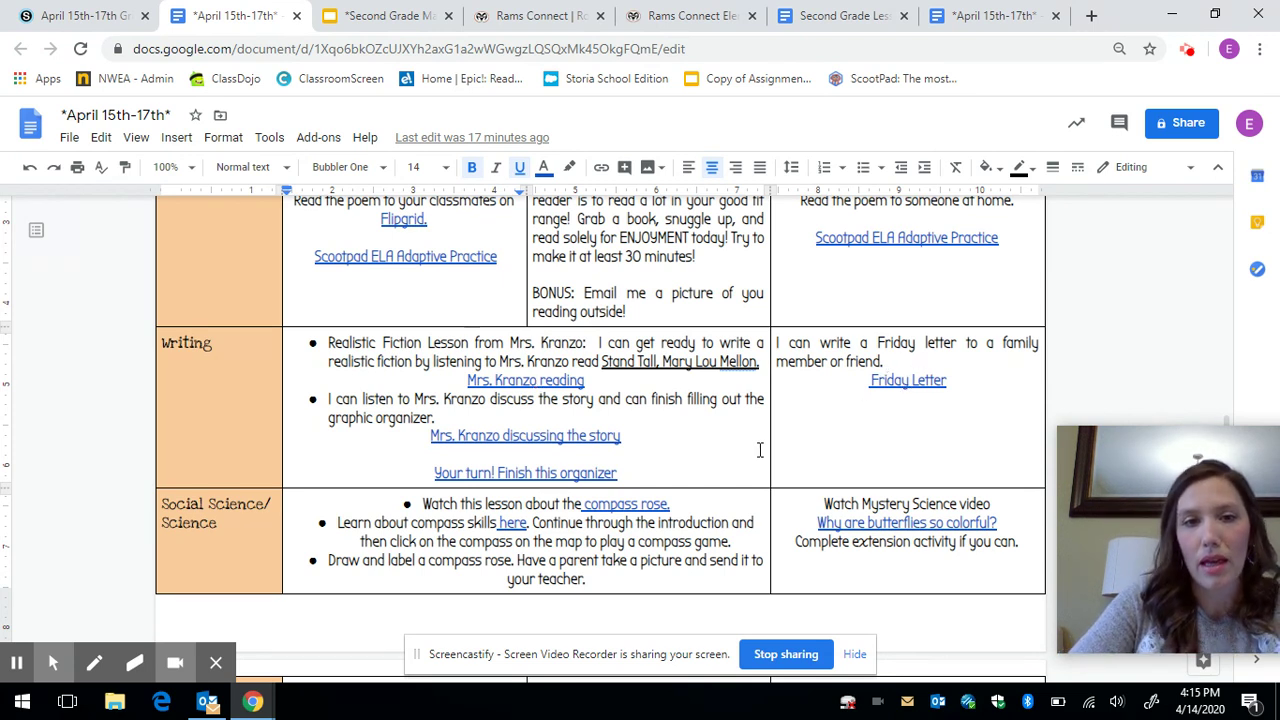
scroll(760, 450, "down", 2)
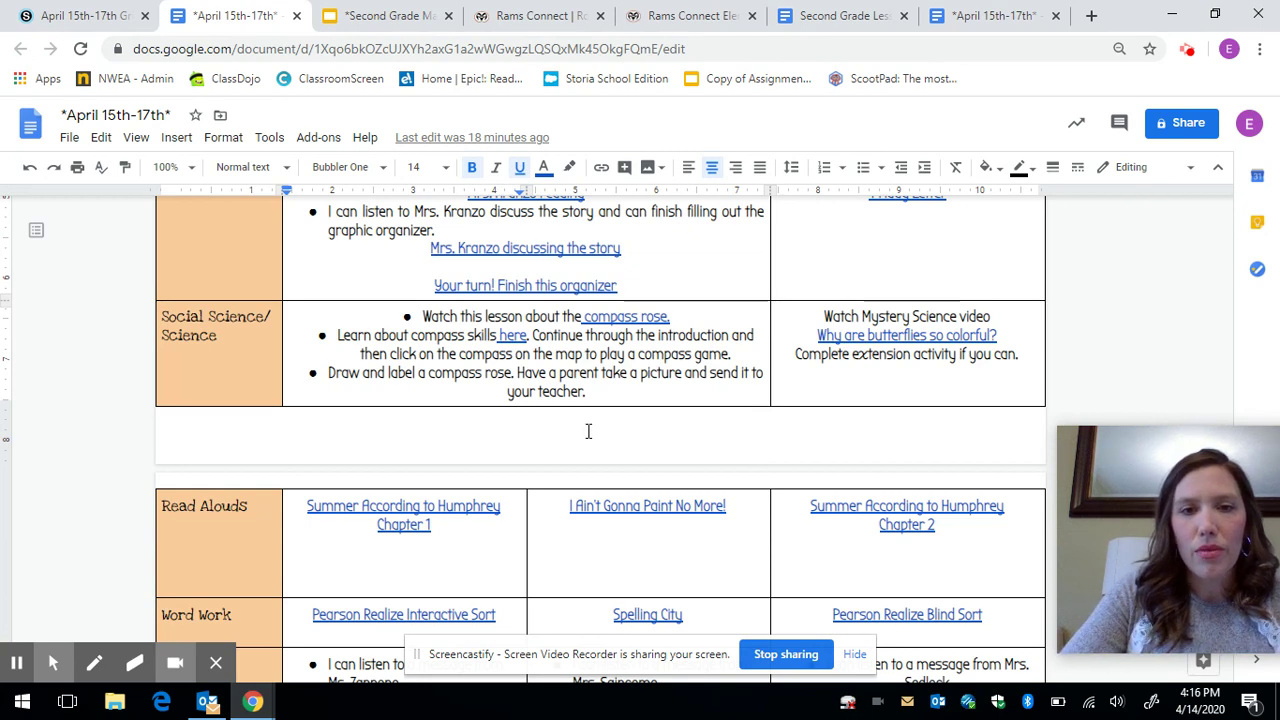
scroll(588, 431, "down", 1)
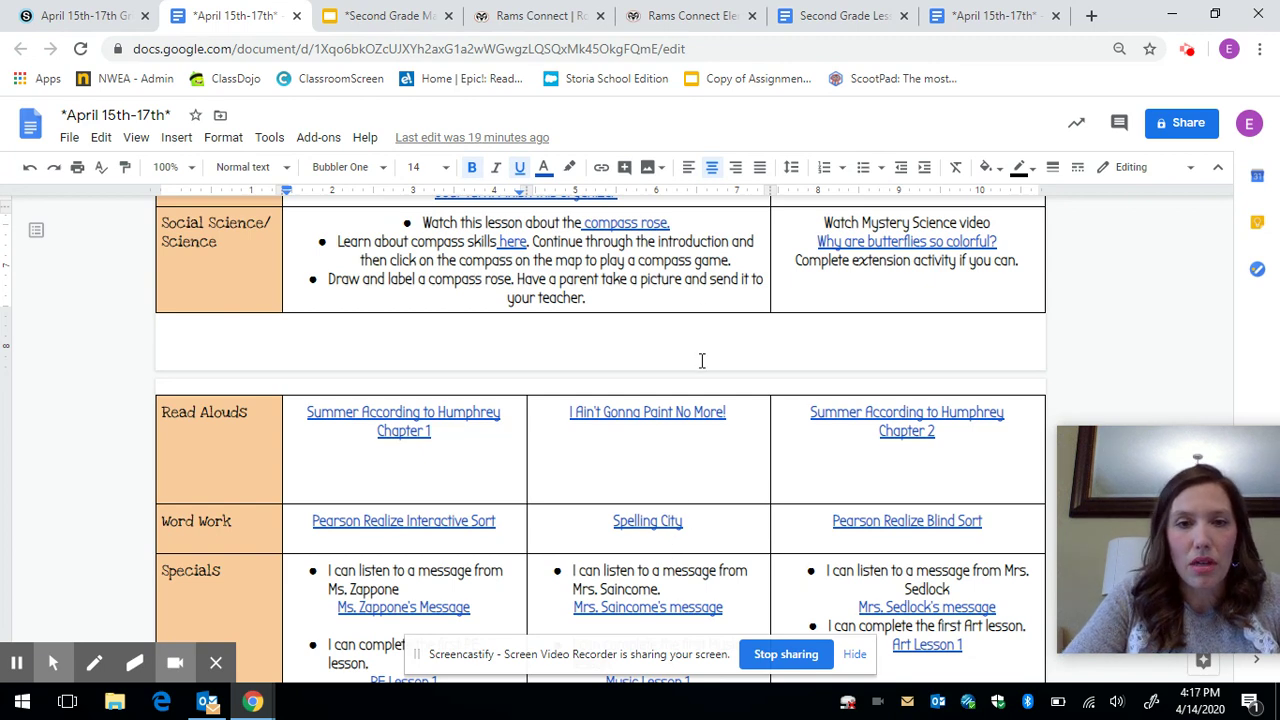
scroll(702, 360, "down", 2)
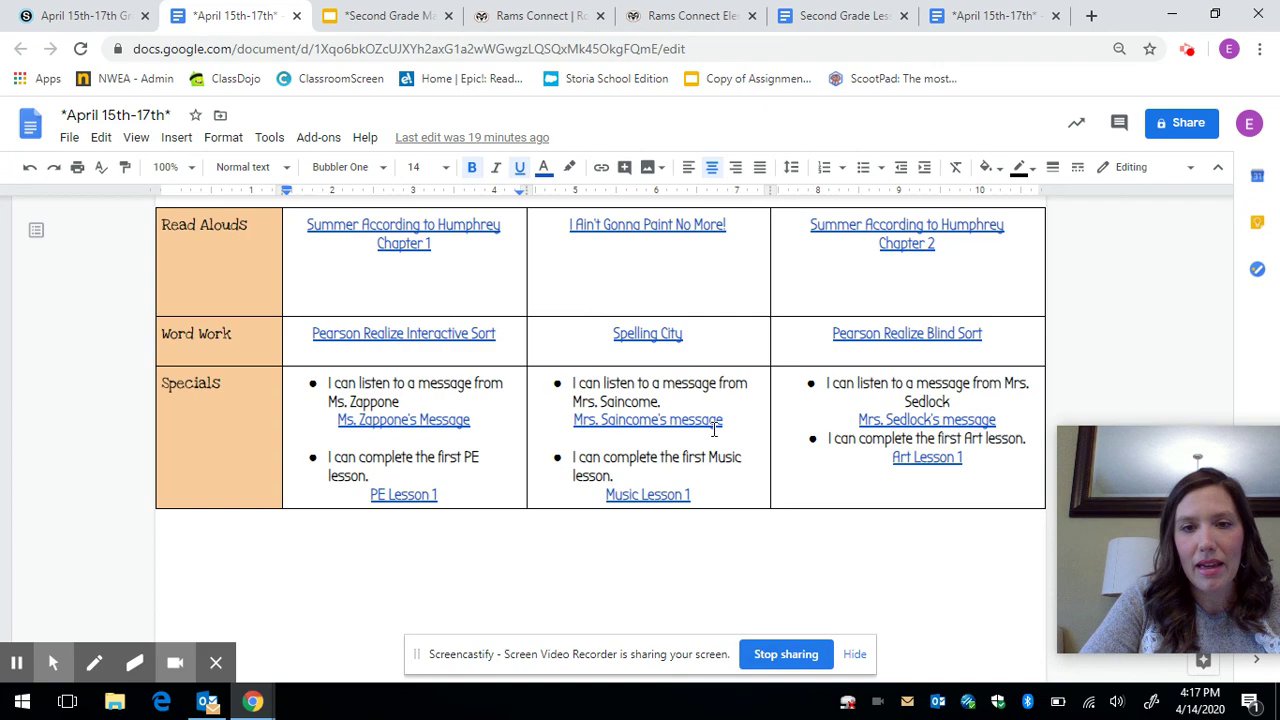
scroll(714, 428, "up", 6)
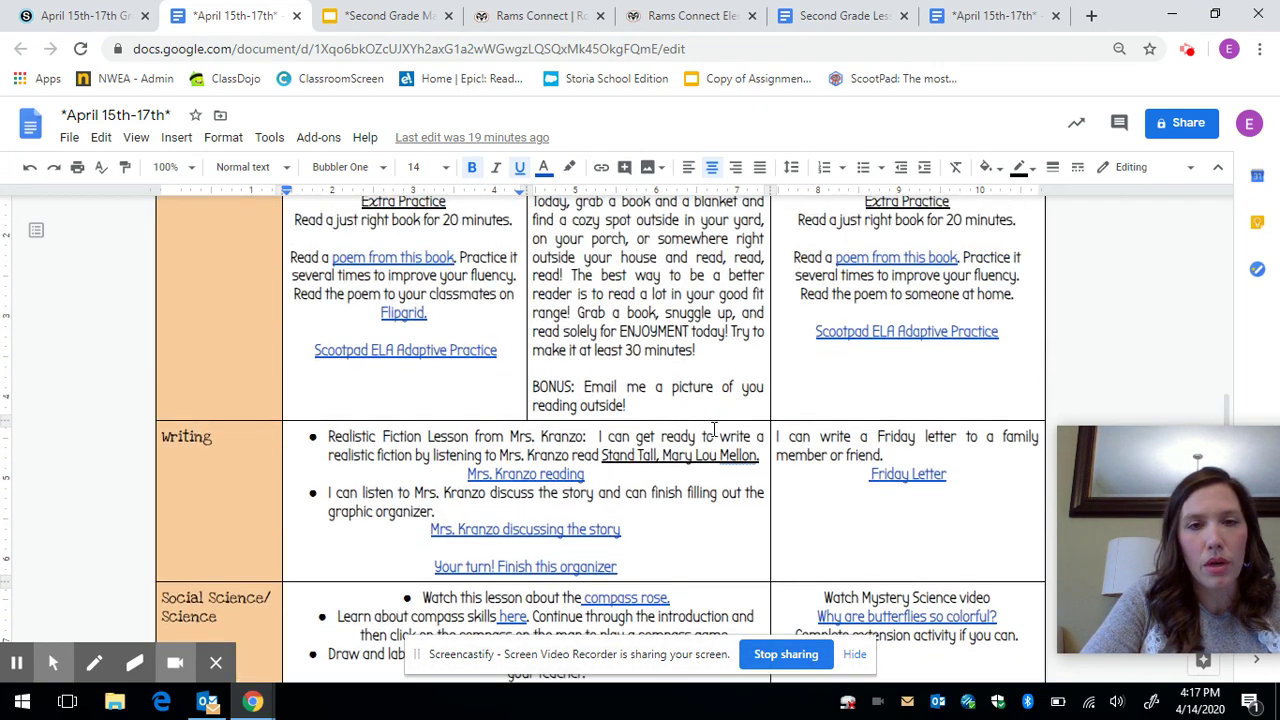
scroll(714, 428, "up", 10)
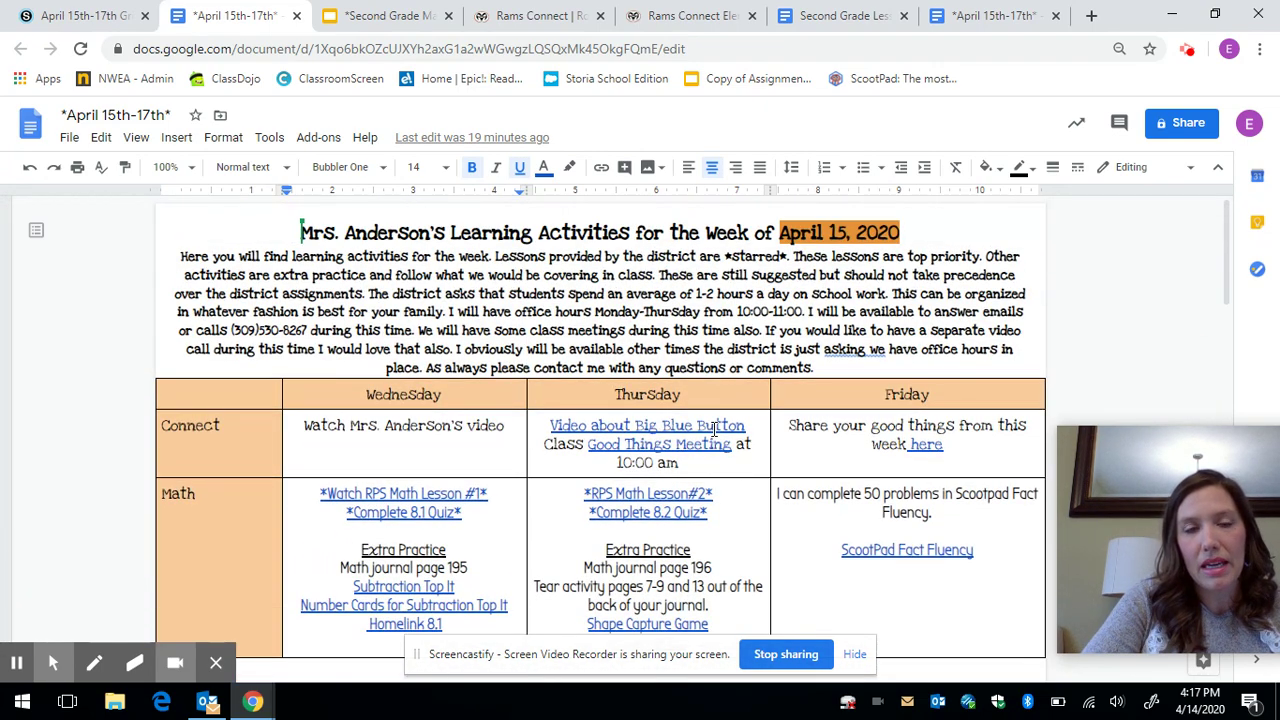